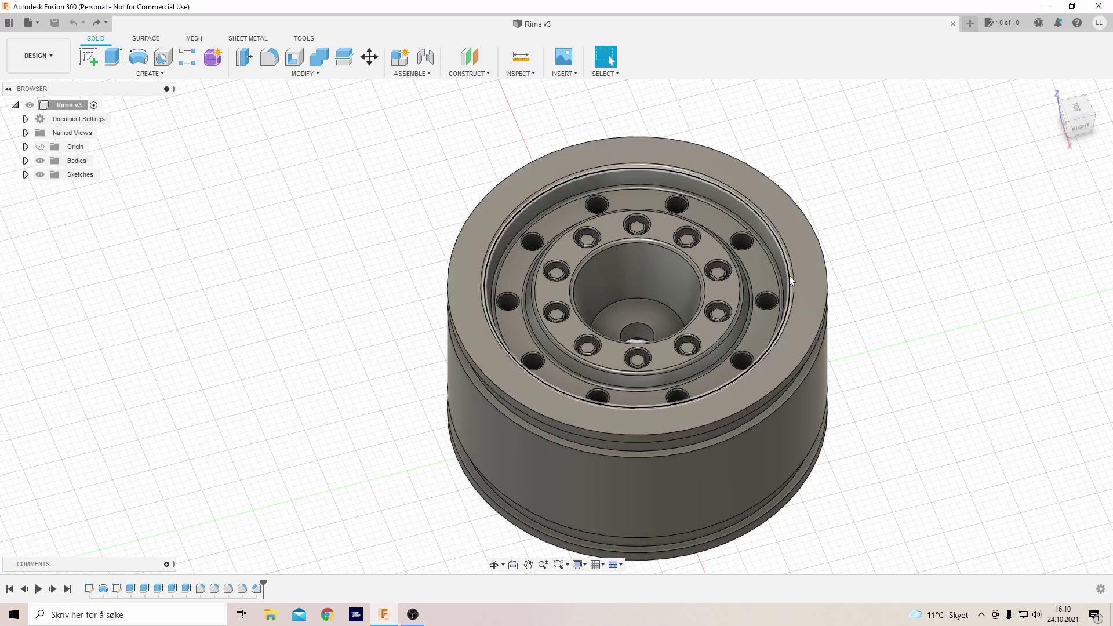
# Delete the fillet feature that rounds the concentric circular edges on the rim's front face
pyautogui.click(242, 592)
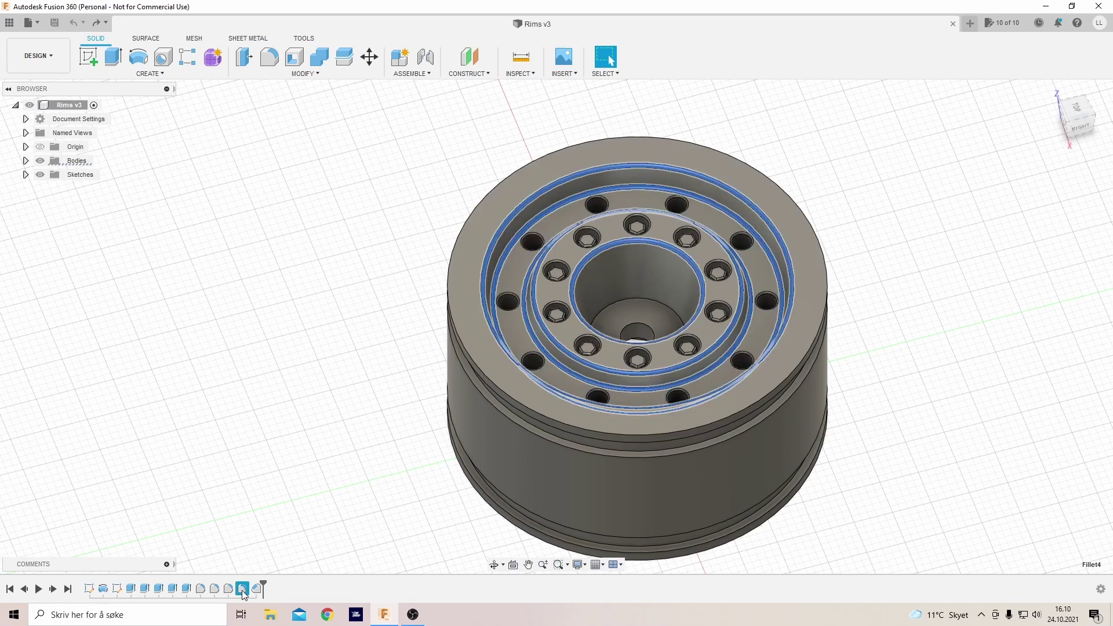
pyautogui.rightClick(242, 592)
pyautogui.click(262, 513)
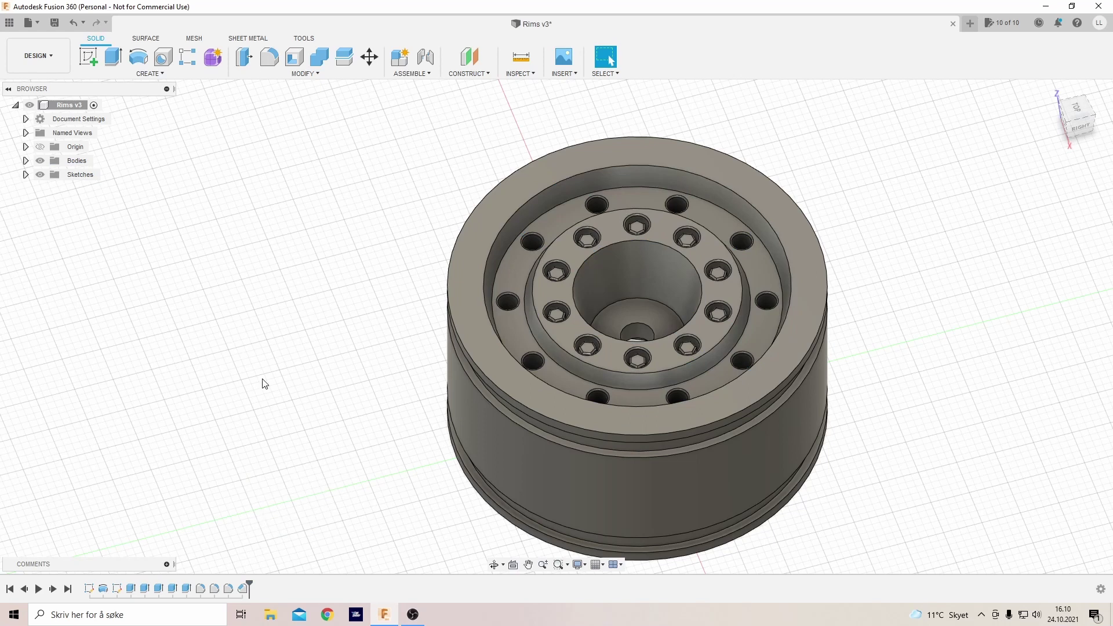
# Show Sketch1, the rim's cross-section profile, and open it for editing
pyautogui.click(26, 174)
pyautogui.click(51, 188)
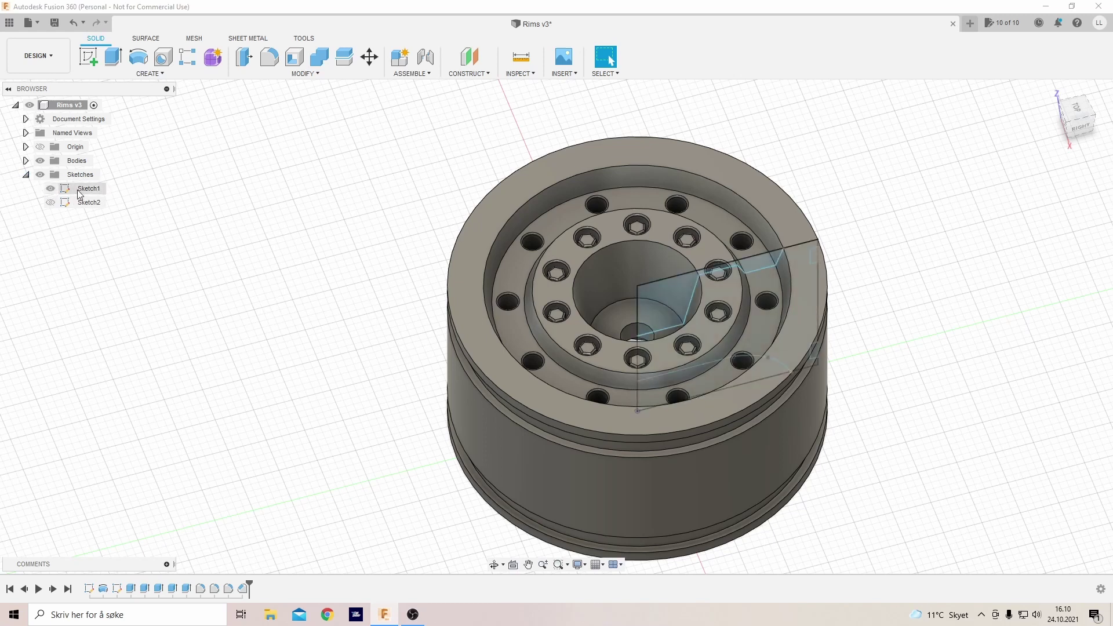
pyautogui.rightClick(81, 188)
pyautogui.click(116, 222)
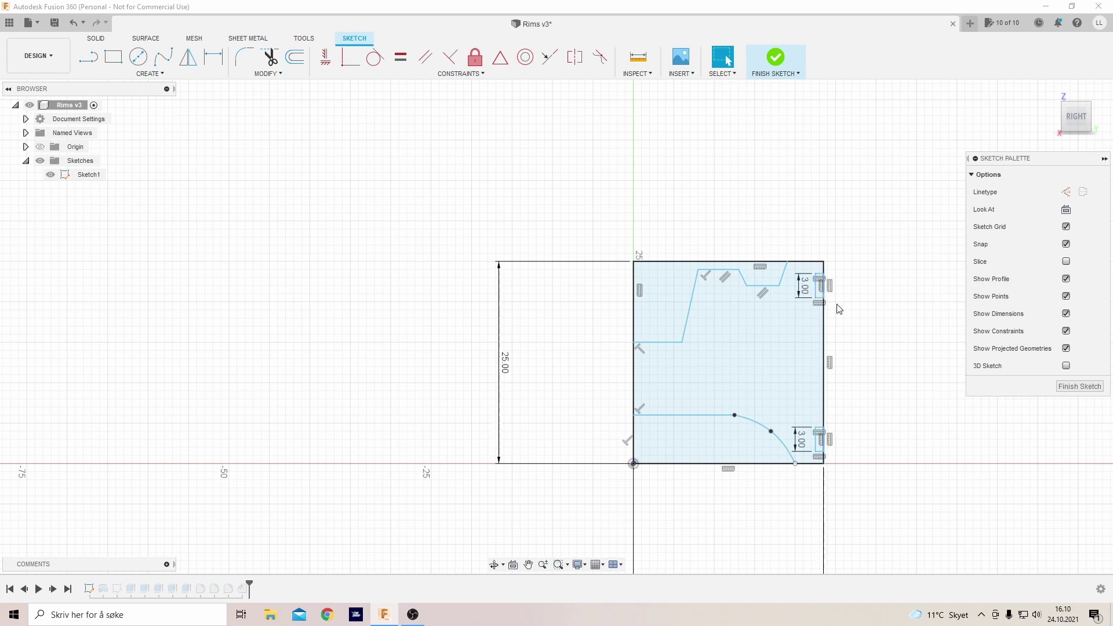
# Set the heights of the upper and lower groove rectangles on the profile's outer edge to 4 mm each
pyautogui.scroll(3, 837, 309)
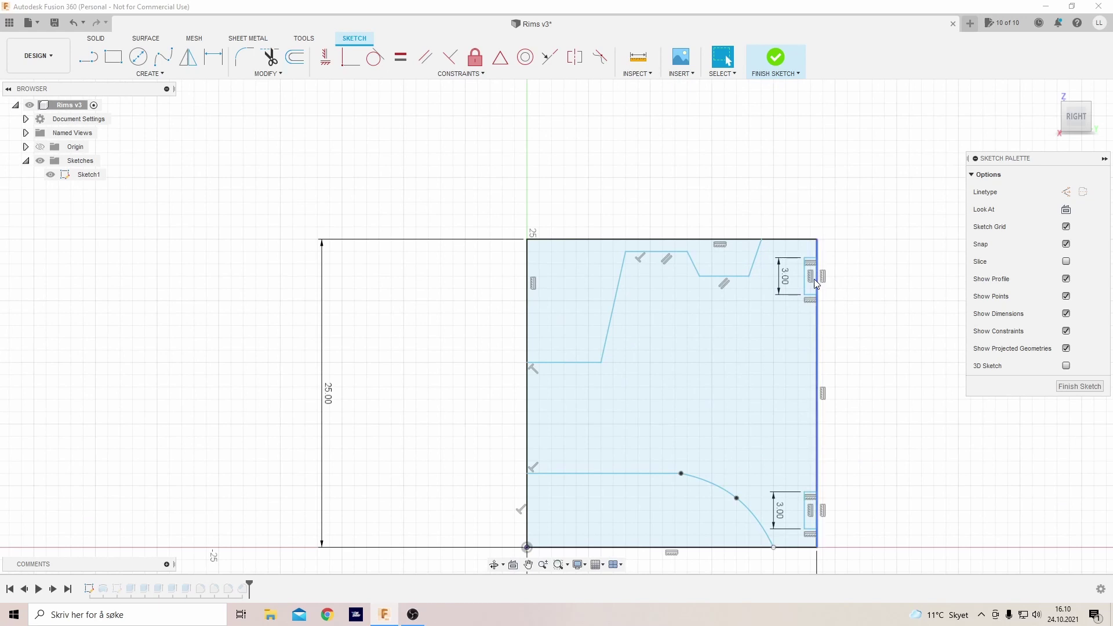
pyautogui.scroll(4, 811, 281)
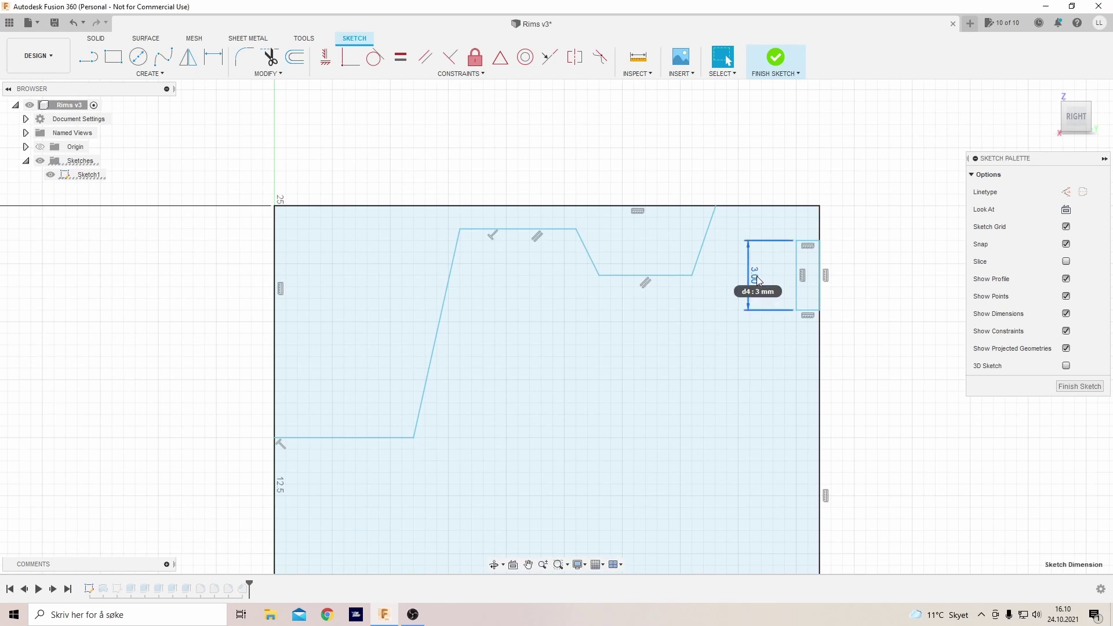
pyautogui.doubleClick(756, 279)
pyautogui.write('3')
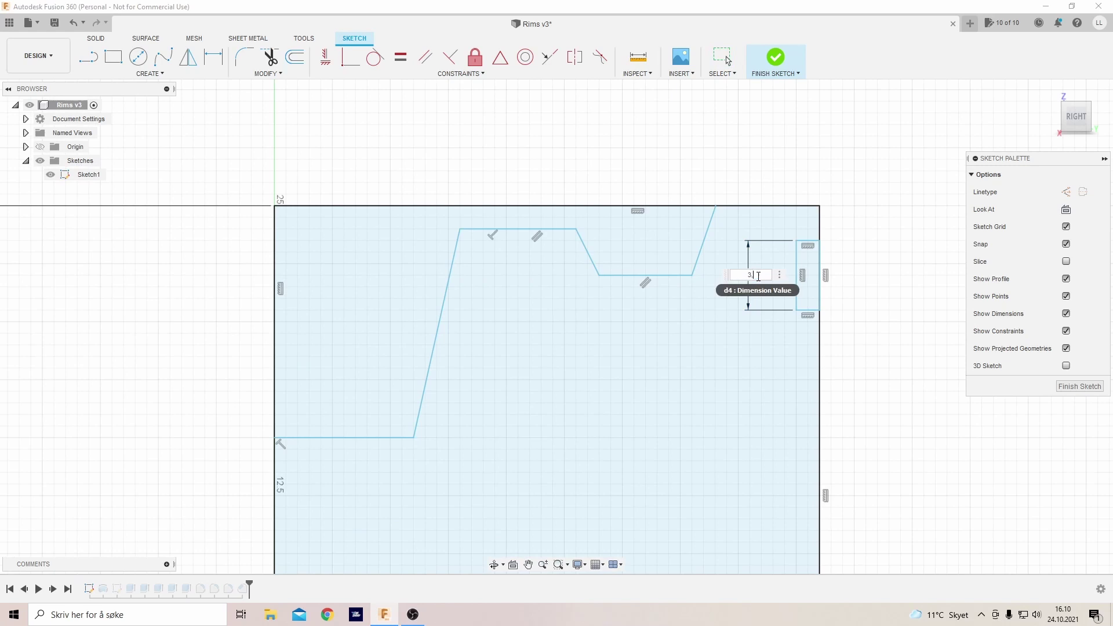
pyautogui.write('4')
pyautogui.press('Return')
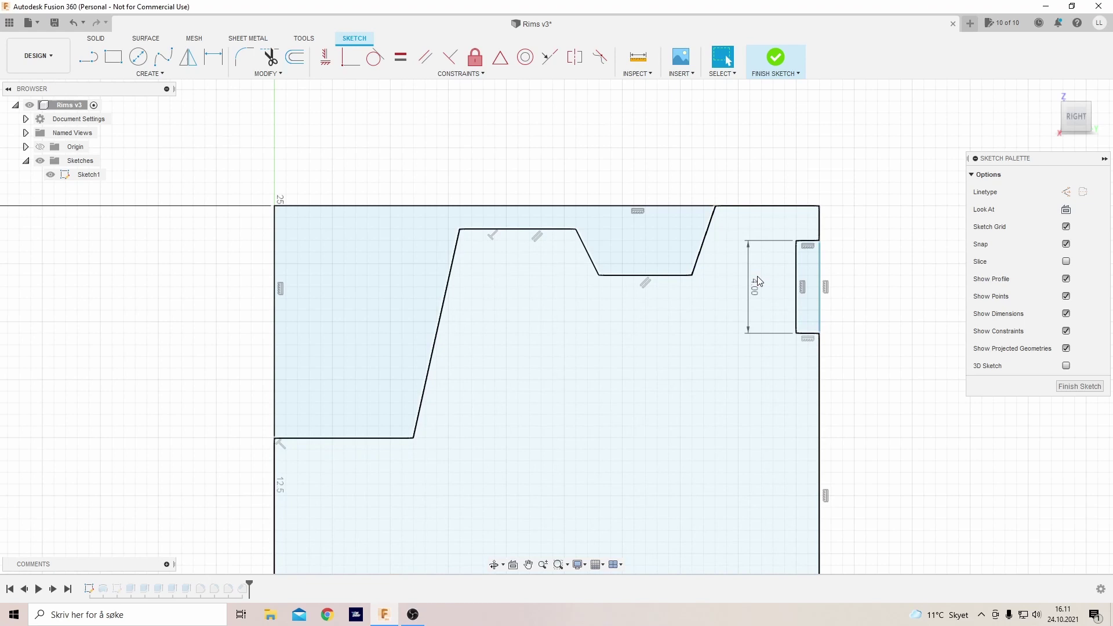
pyautogui.scroll(-5, 842, 182)
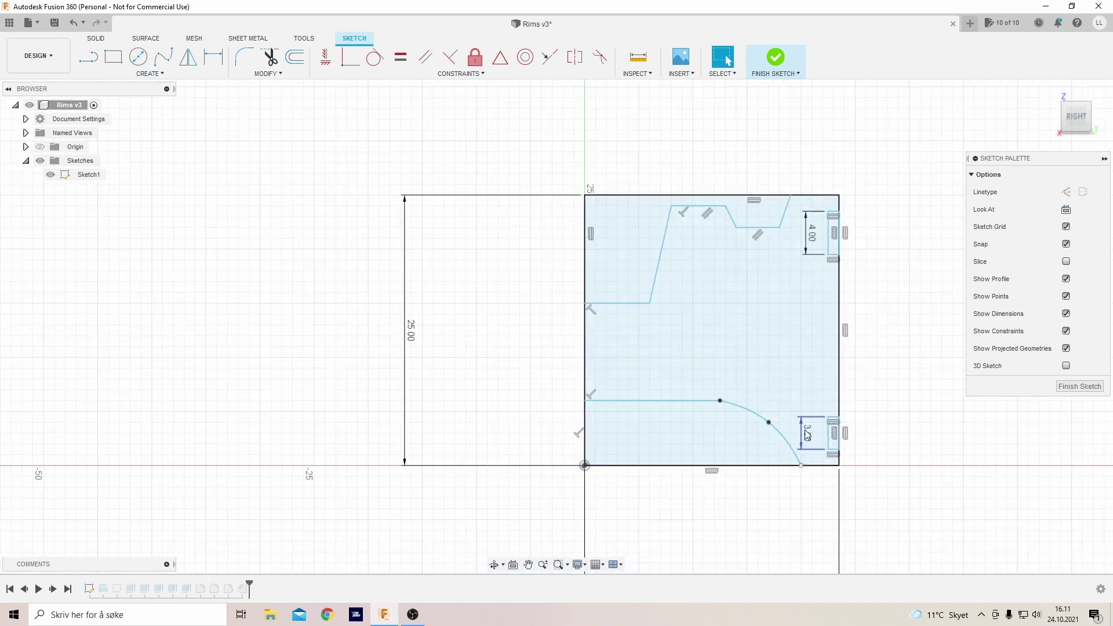
pyautogui.doubleClick(807, 436)
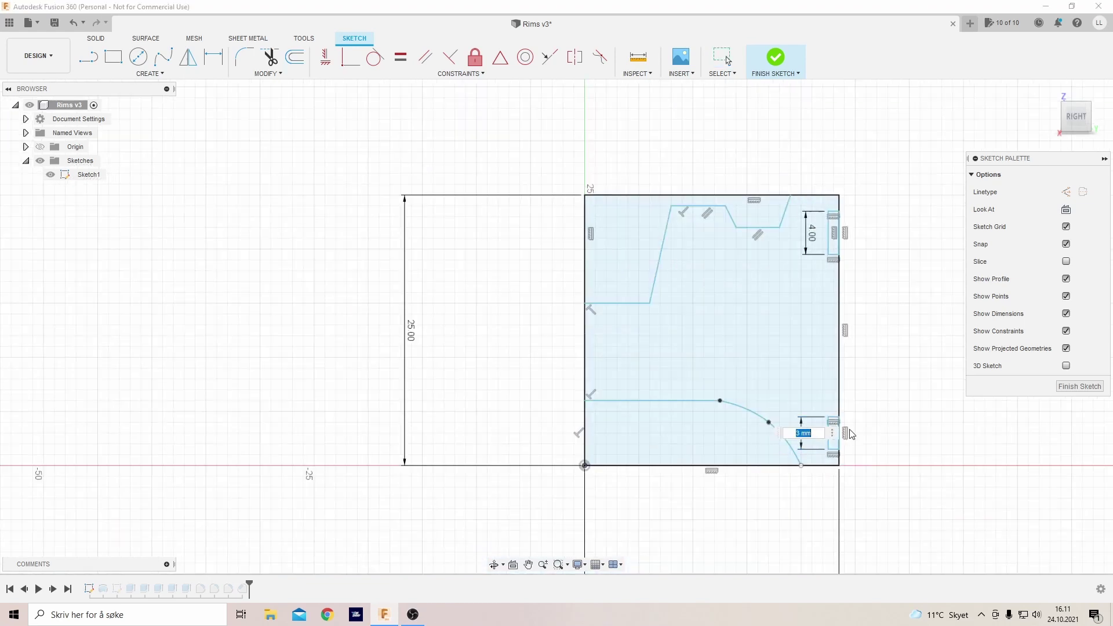
pyautogui.write('4')
pyautogui.press('Return')
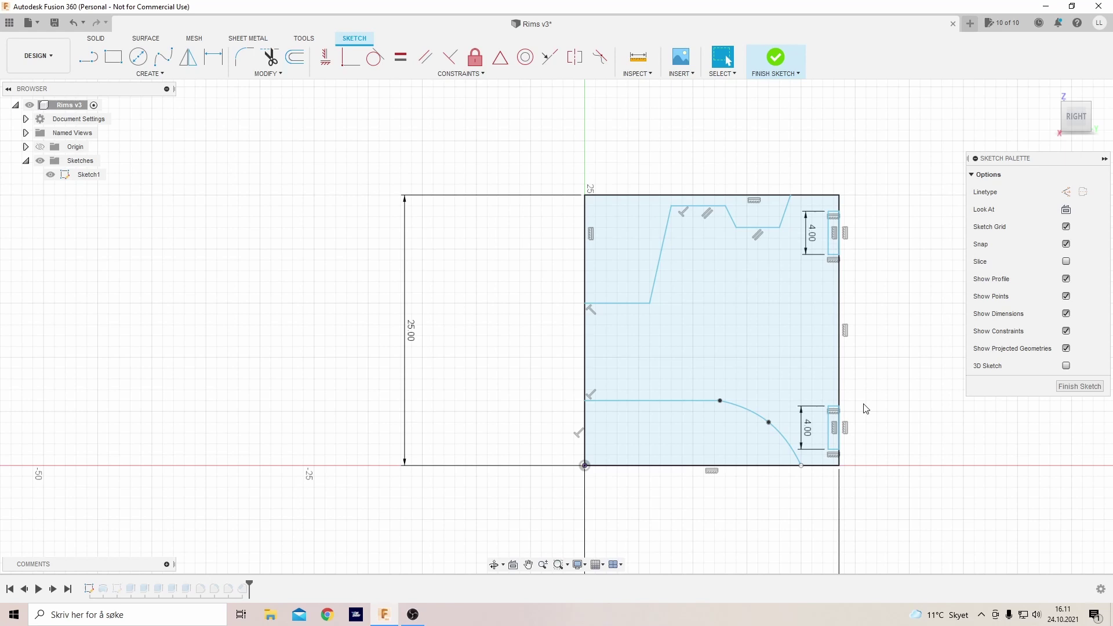
# Lower the outer channel's floor line to a height of 19 mm, move its outer wall's top endpoint to about 20 mm from the axis, and finish the sketch
pyautogui.click(769, 228)
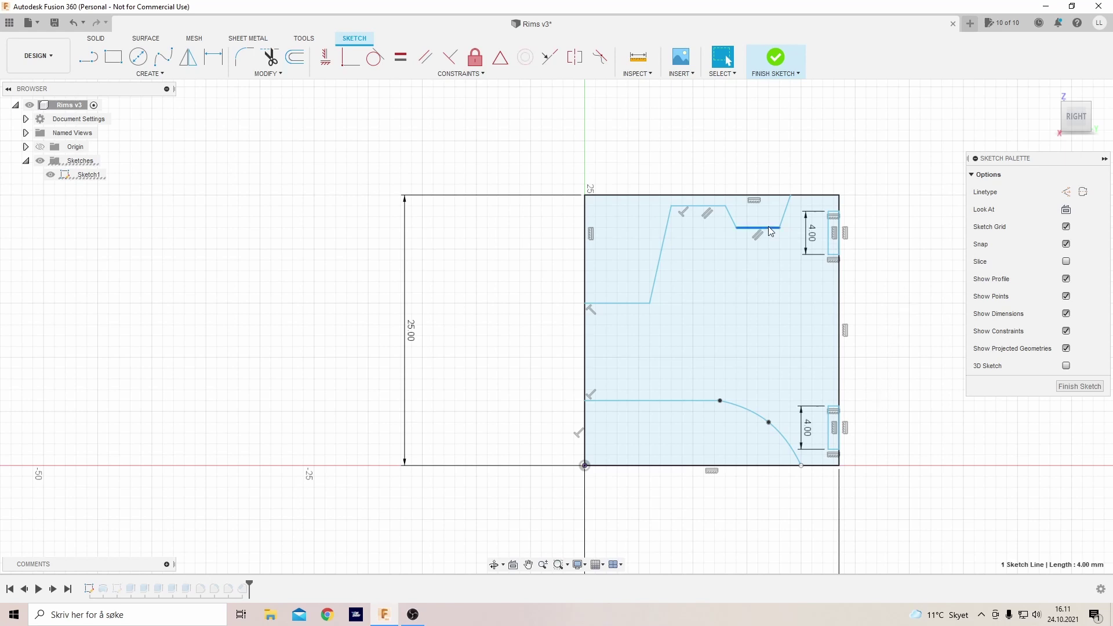
pyautogui.moveTo(771, 232)
pyautogui.mouseDown()
pyautogui.moveTo(770, 259)
pyautogui.moveTo(737, 261)
pyautogui.moveTo(774, 259)
pyautogui.mouseUp()
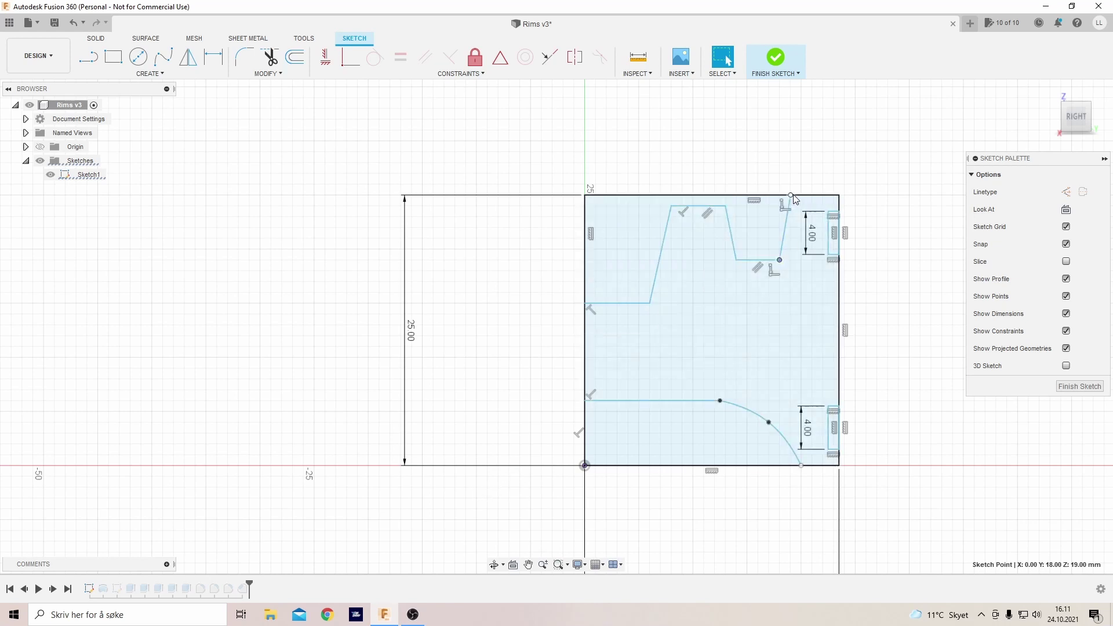
pyautogui.moveTo(794, 200); pyautogui.dragTo(803, 201)
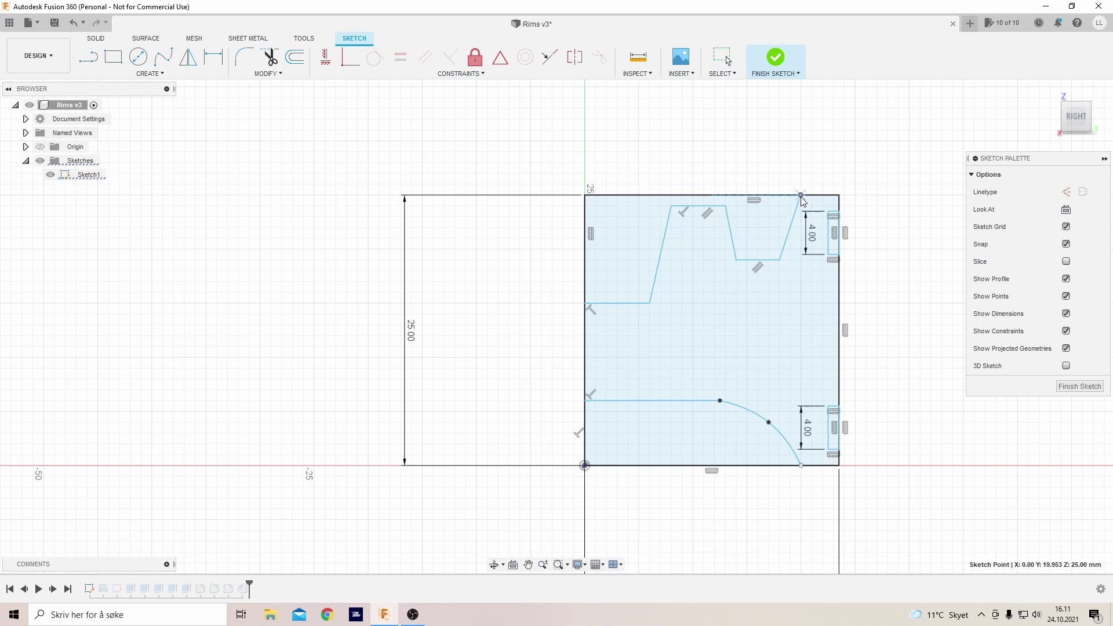
pyautogui.scroll(3, 802, 201)
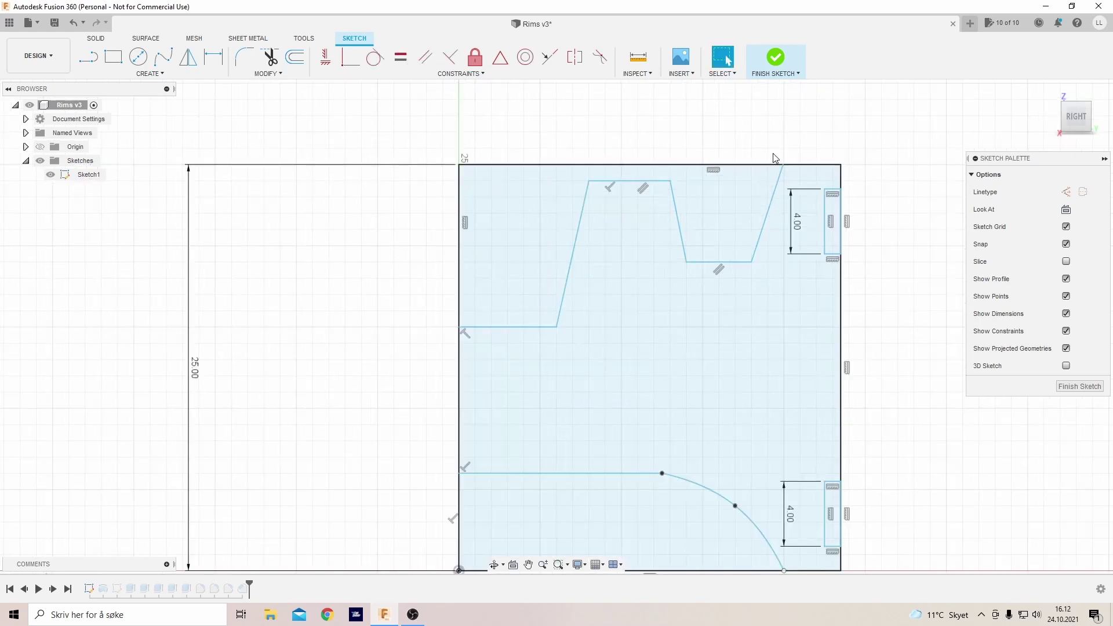
pyautogui.scroll(-1, 775, 158)
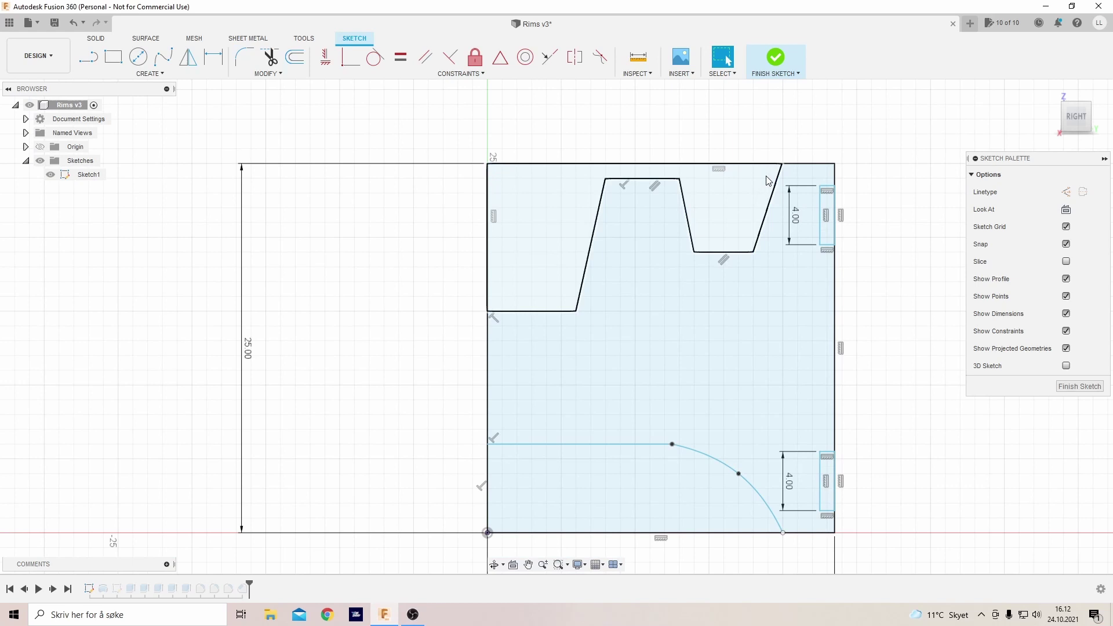
pyautogui.click(1079, 386)
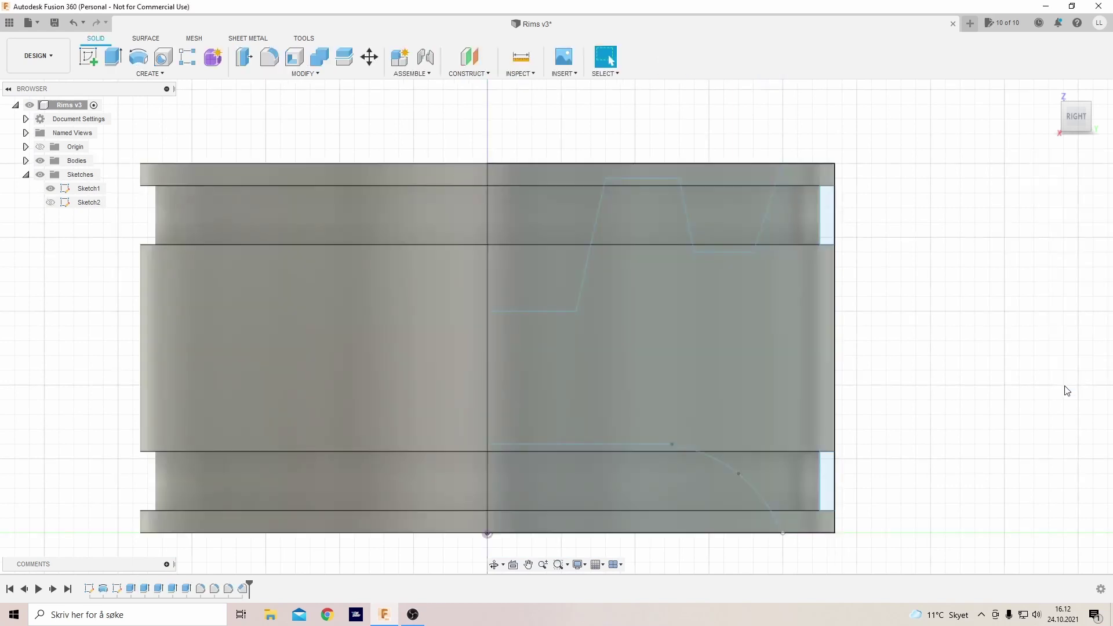
# Reopen Sketch1 and draw a line about 2.6 mm long at 22.5° from the channel's outer wall to the profile's top edge, finishing the sketch
pyautogui.moveTo(1075, 110); pyautogui.dragTo(1088, 147)
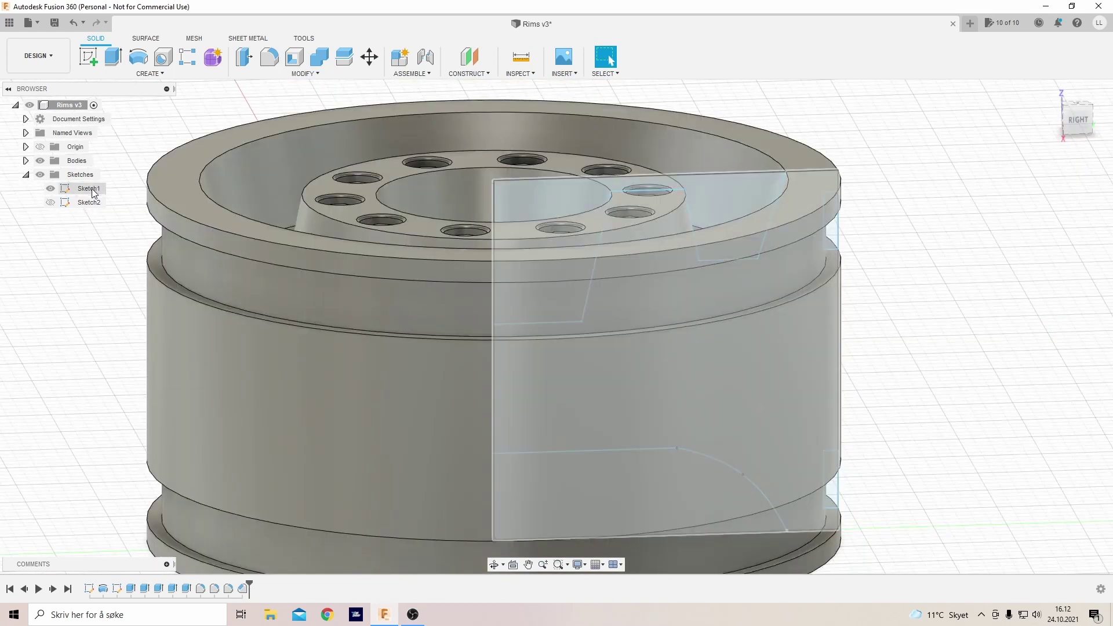
pyautogui.rightClick(91, 189)
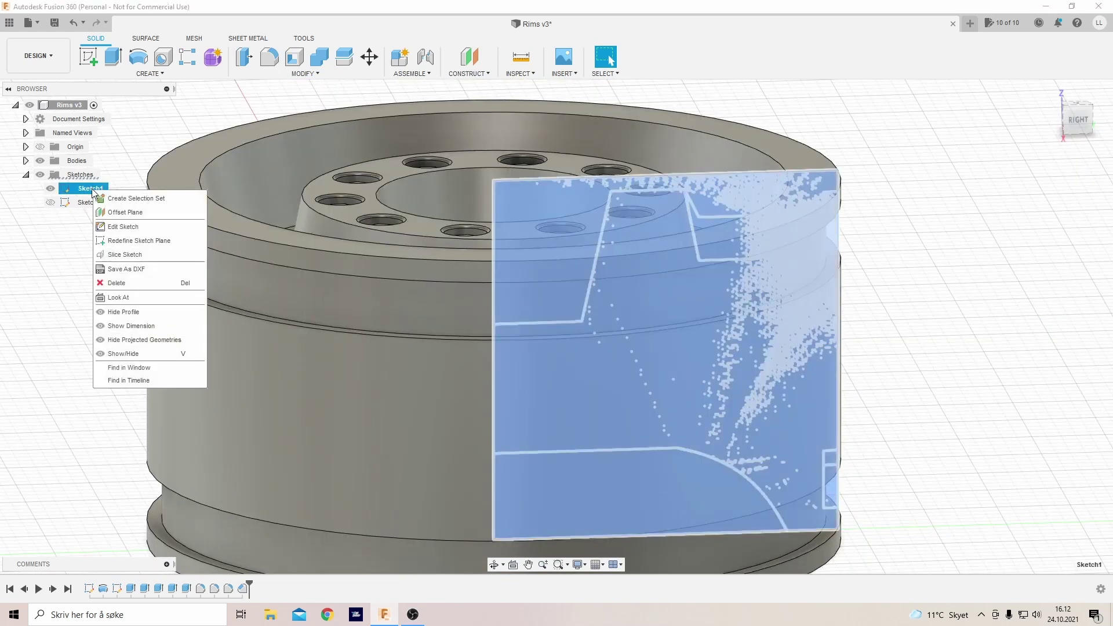
pyautogui.click(118, 227)
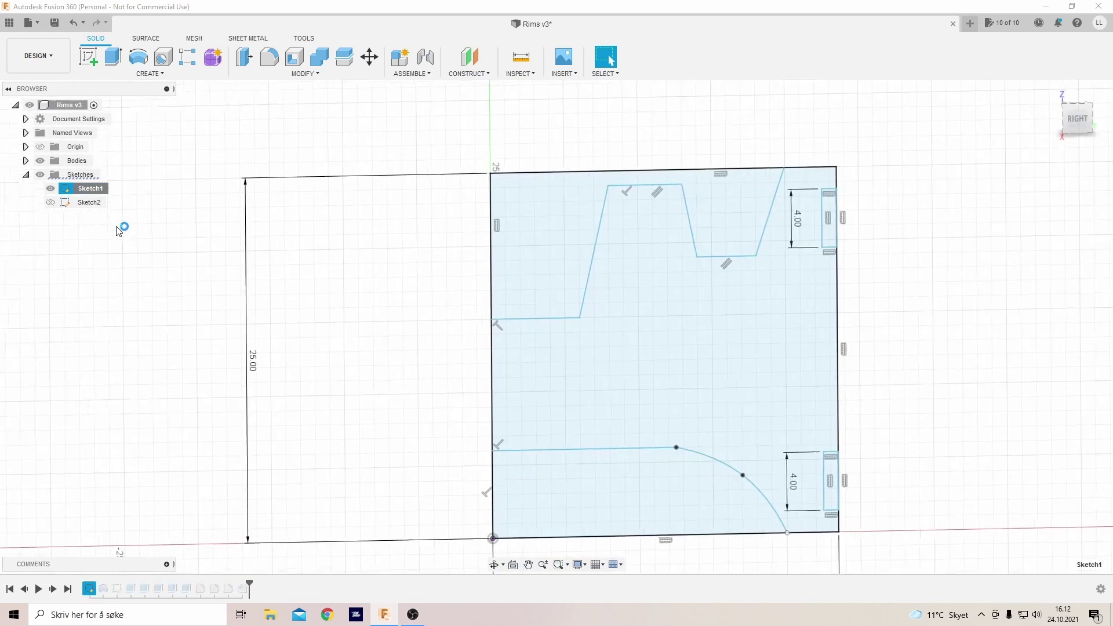
pyautogui.click(88, 57)
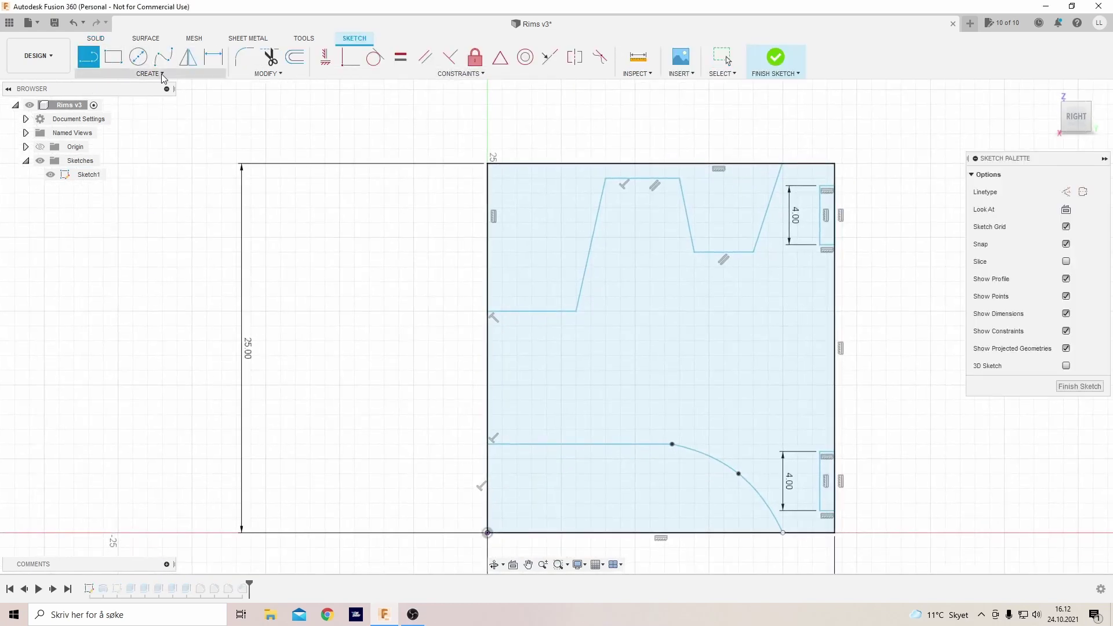
pyautogui.click(778, 178)
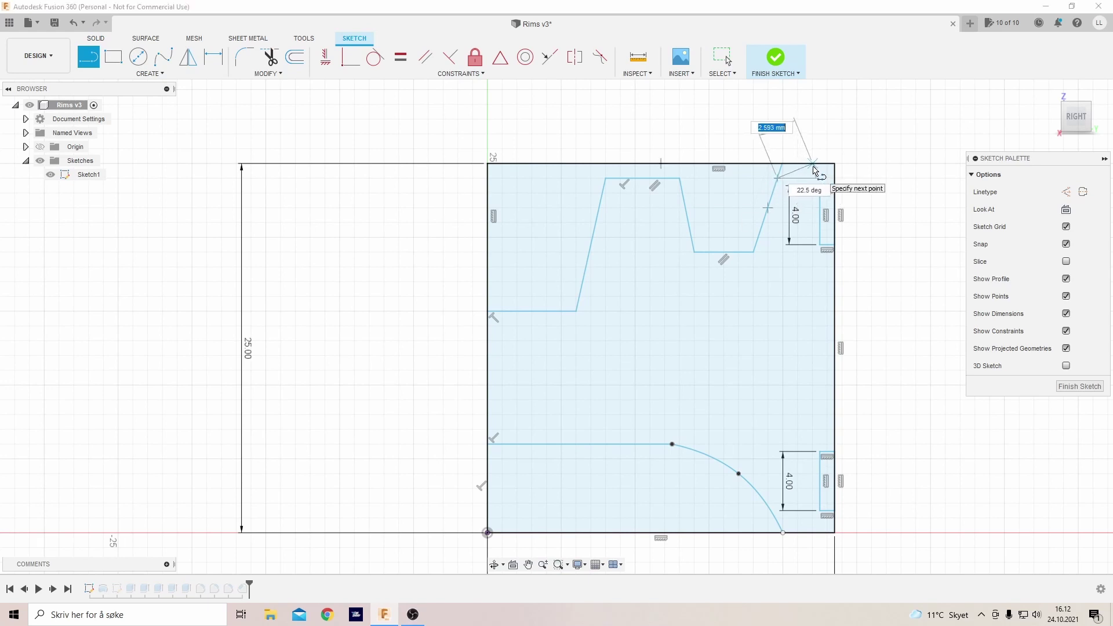
pyautogui.click(812, 165)
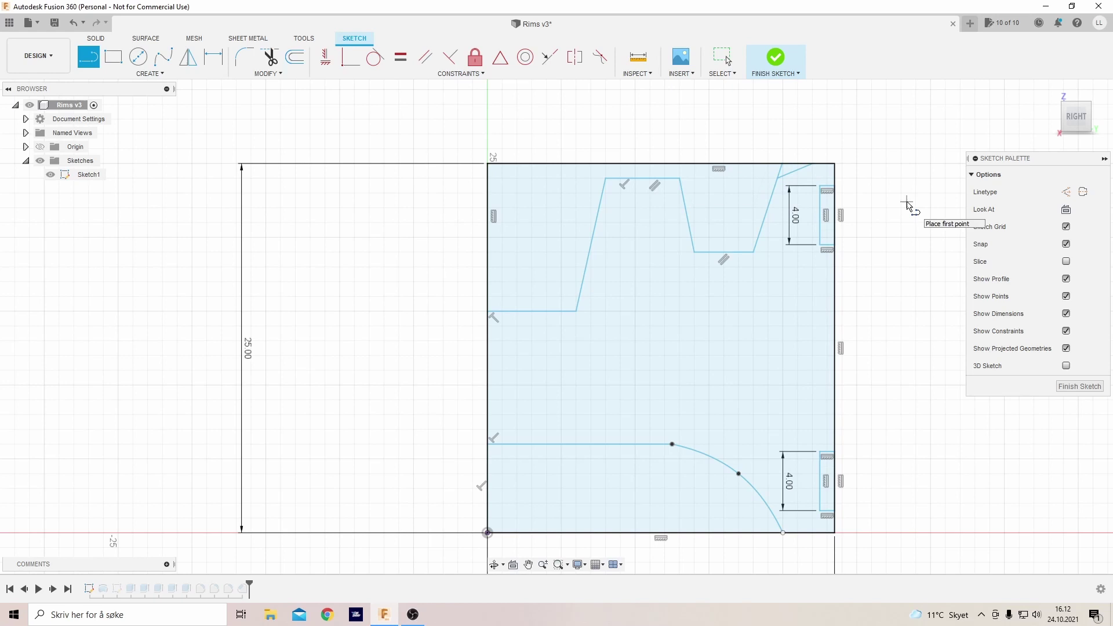
pyautogui.click(1083, 387)
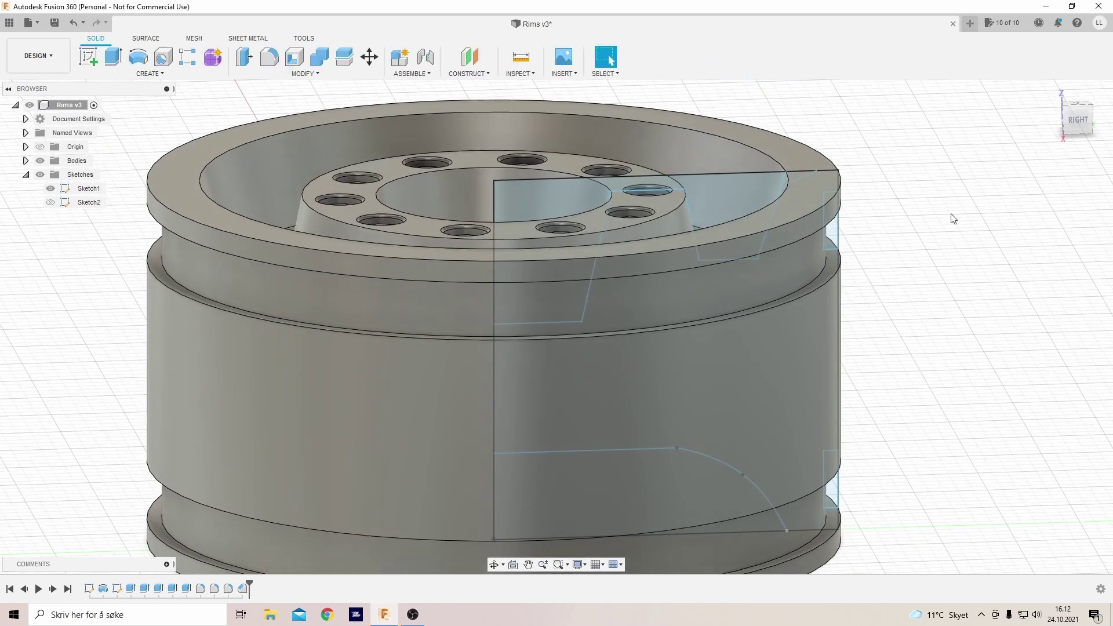
# Edit the rim's revolve feature to exclude the small triangular corner at the channel's outer lip from its profile
pyautogui.moveTo(1071, 120); pyautogui.dragTo(1083, 135)
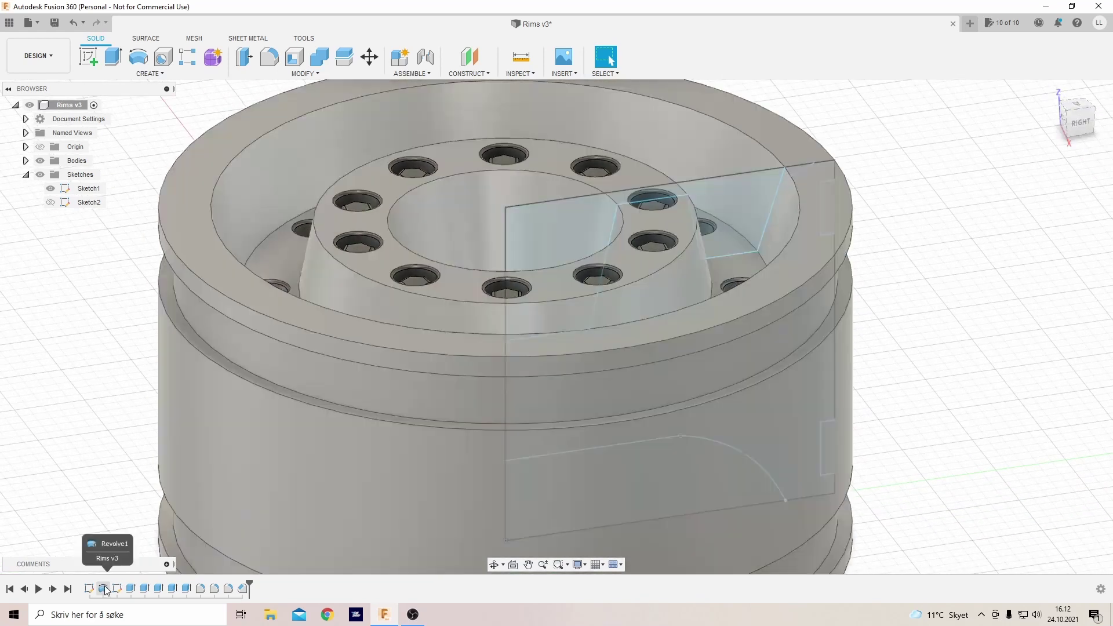
pyautogui.rightClick(103, 589)
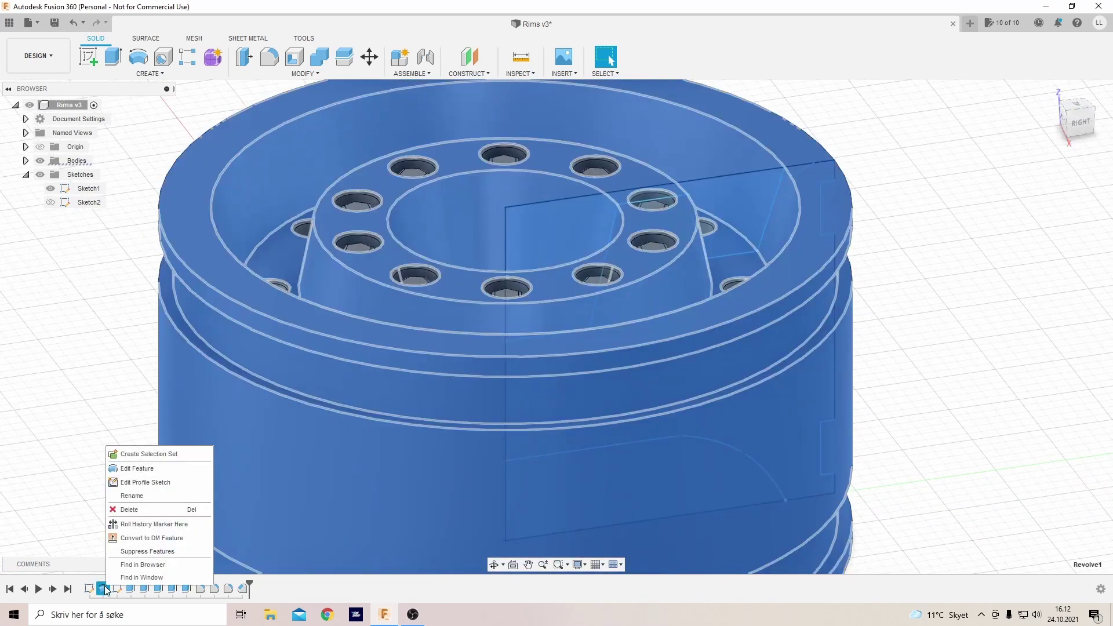
pyautogui.click(137, 470)
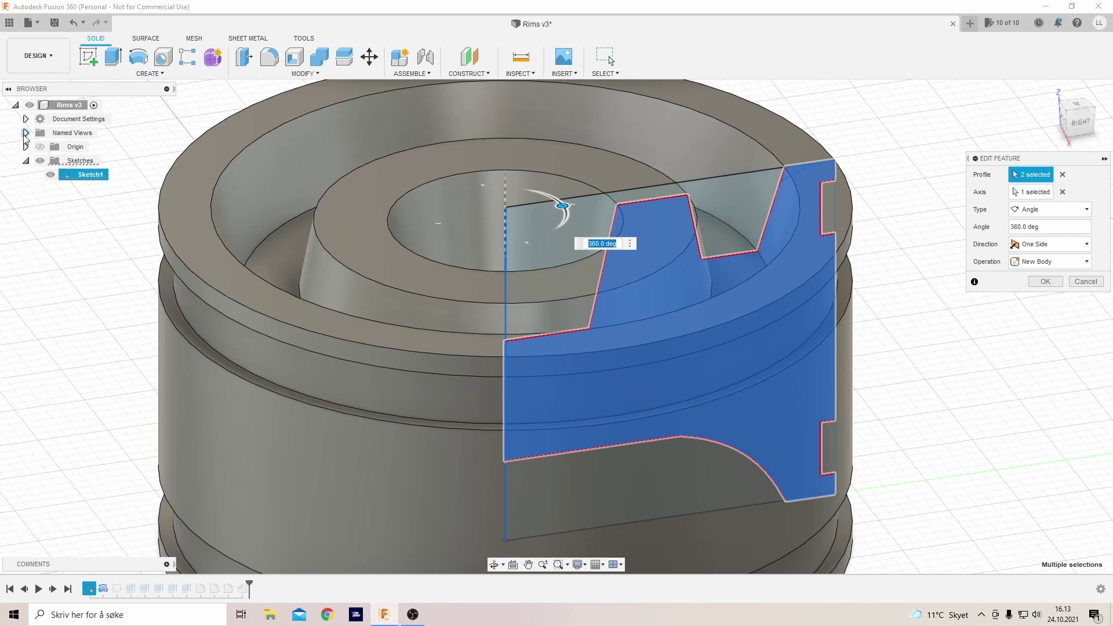
pyautogui.click(788, 175)
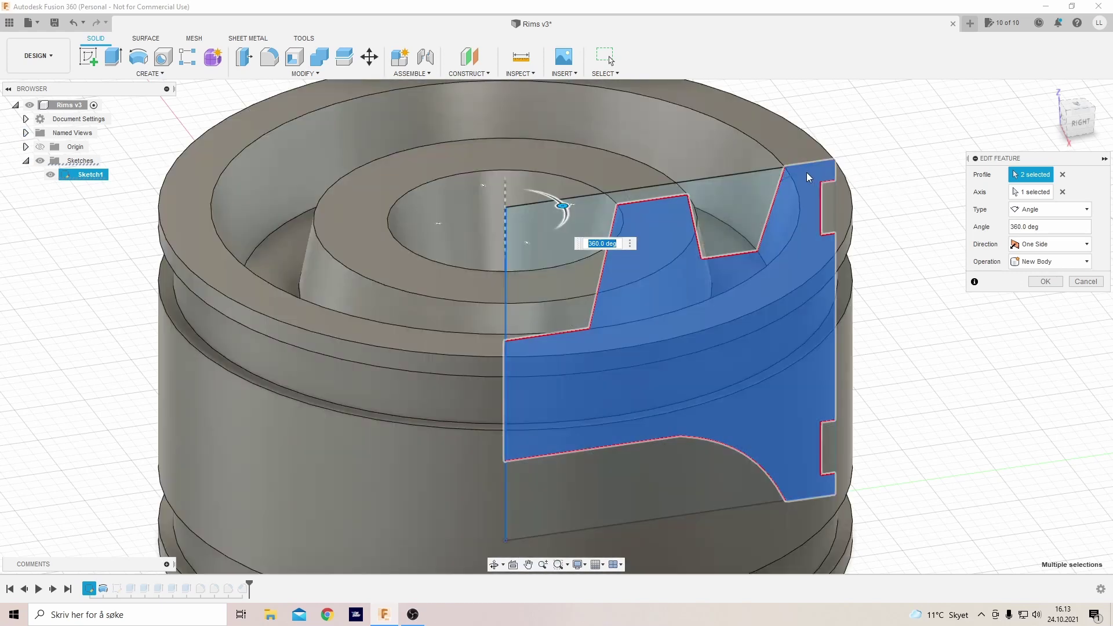
pyautogui.scroll(8, 797, 173)
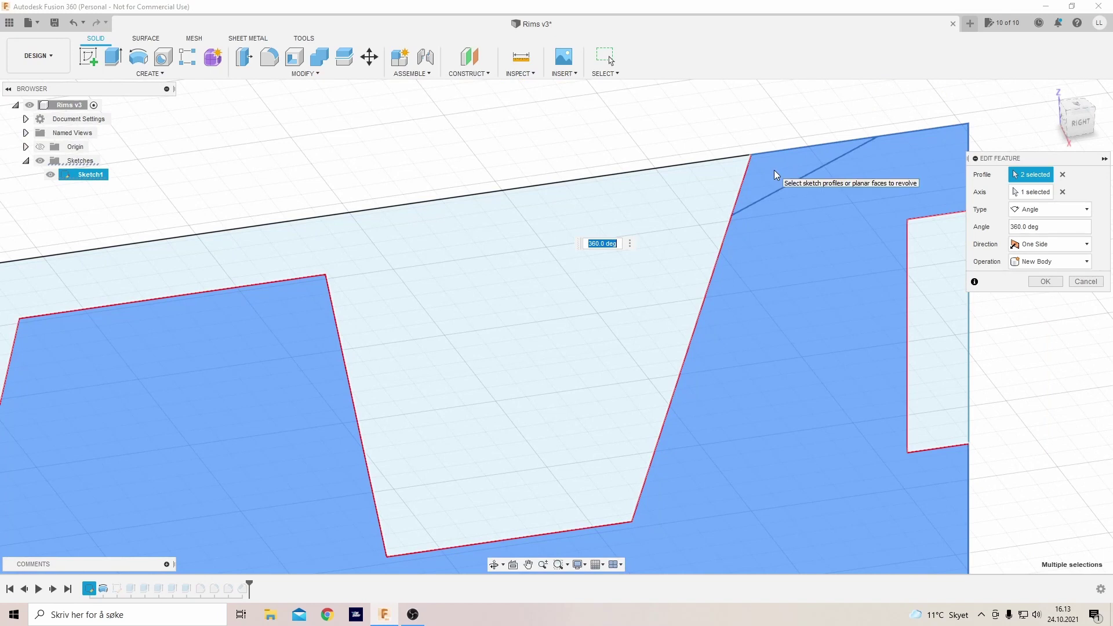
pyautogui.click(773, 173)
pyautogui.scroll(-3, 640, 262)
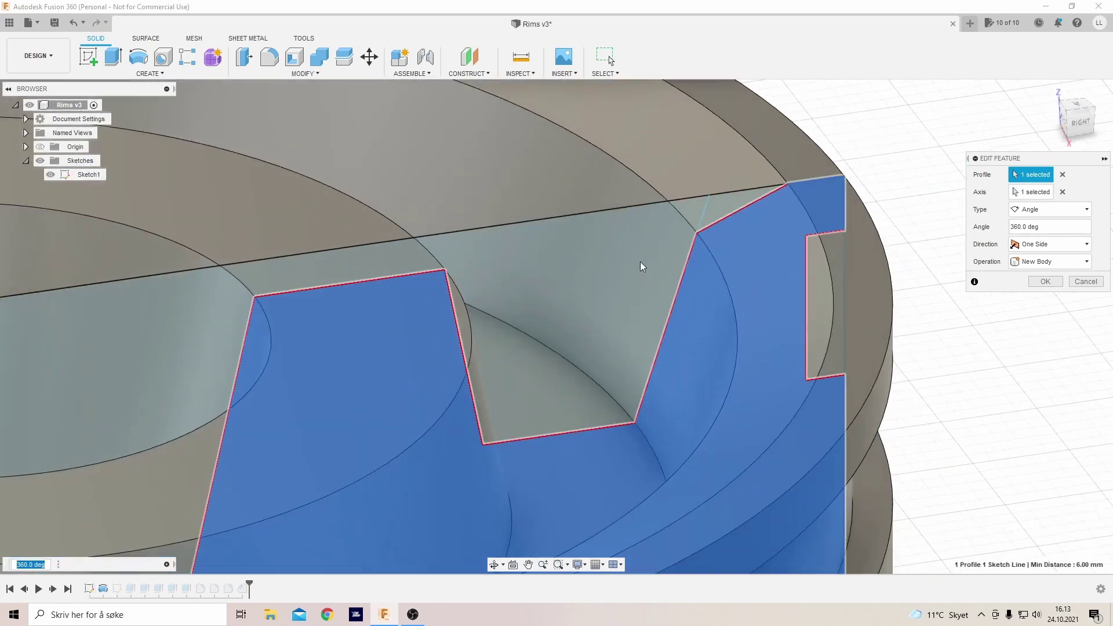
pyautogui.scroll(-3, 639, 262)
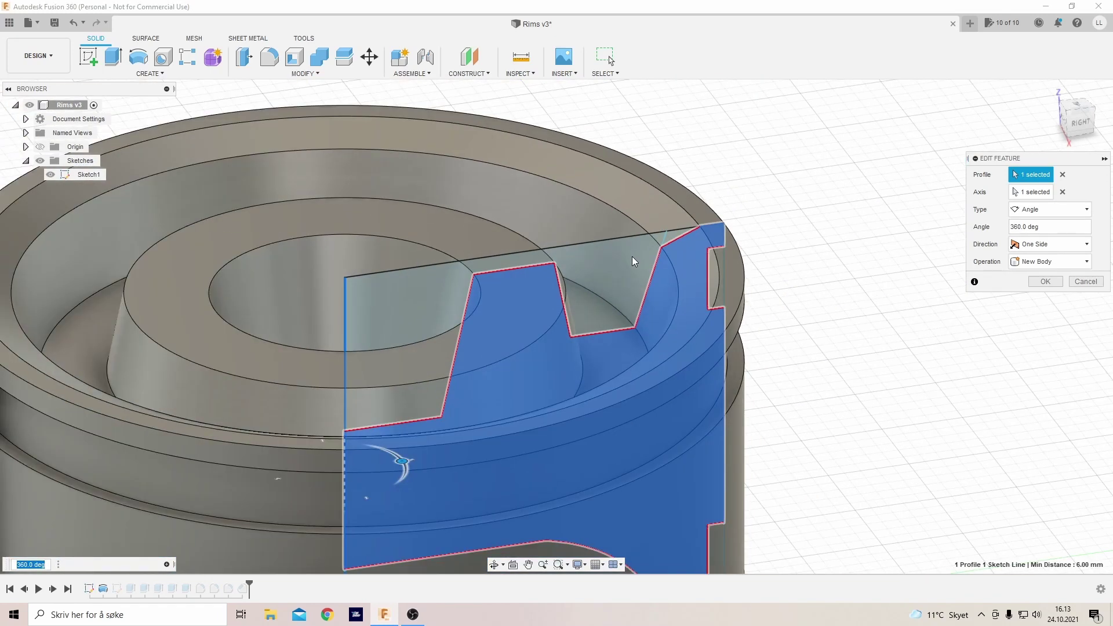
pyautogui.click(1044, 281)
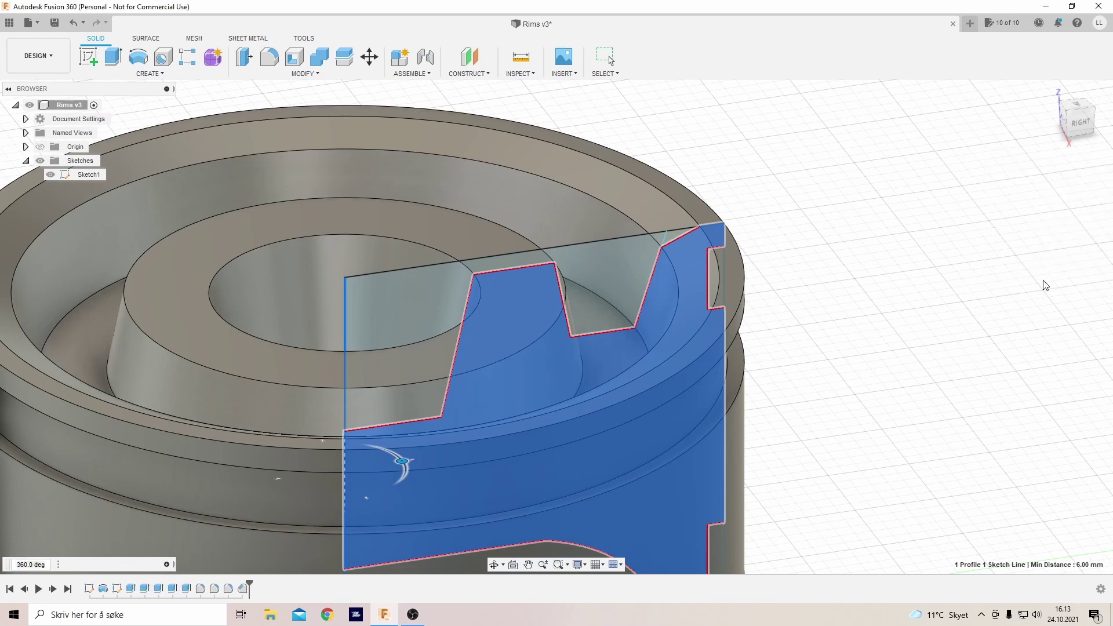
# Show Sketch2, which holds the bolt-hole circles and hub hexagon, and open it for editing
pyautogui.scroll(-3, 1043, 284)
pyautogui.moveTo(1075, 121)
pyautogui.mouseDown()
pyautogui.moveTo(1077, 111)
pyautogui.moveTo(1078, 141)
pyautogui.mouseUp()
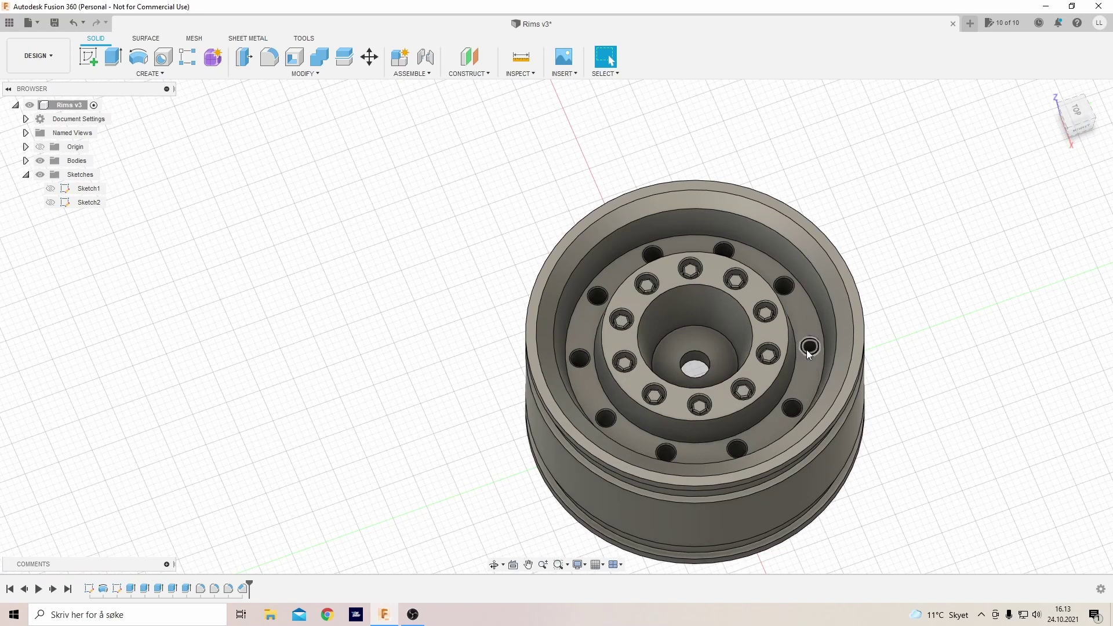
pyautogui.click(51, 203)
pyautogui.rightClick(84, 202)
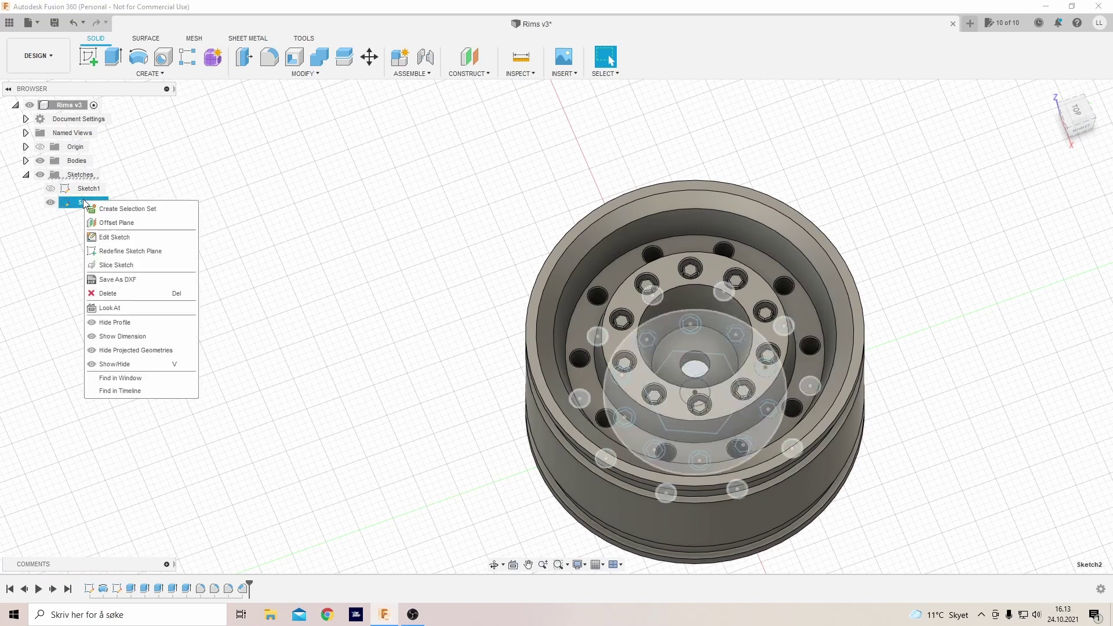
pyautogui.click(104, 237)
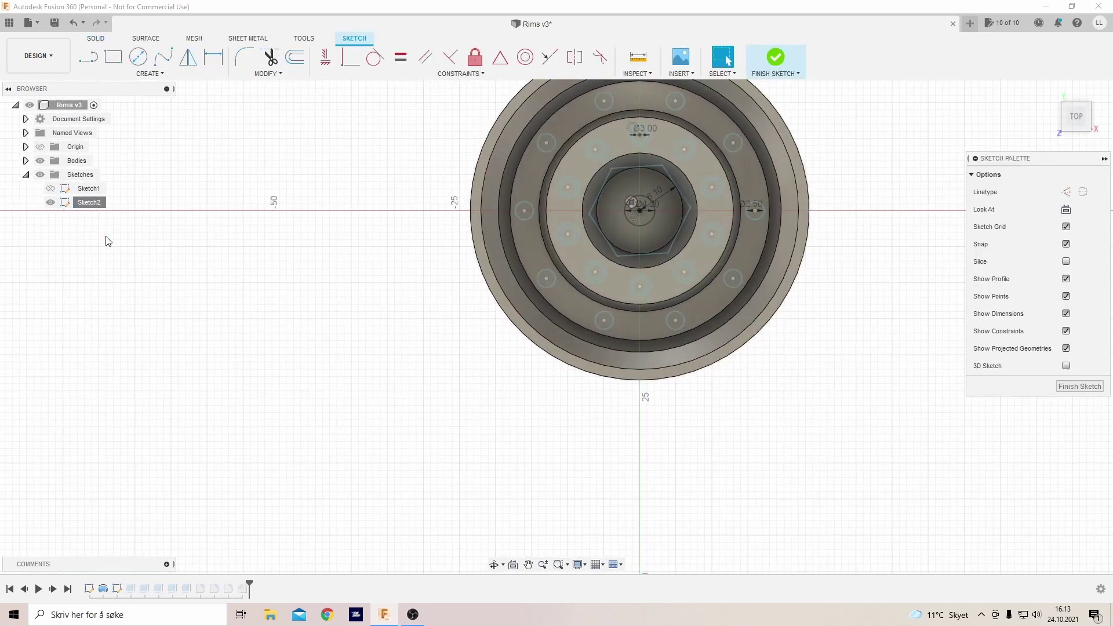
# Hide the rim's bodies and set the diameter of the outer ring's holes to 3 mm
pyautogui.click(40, 161)
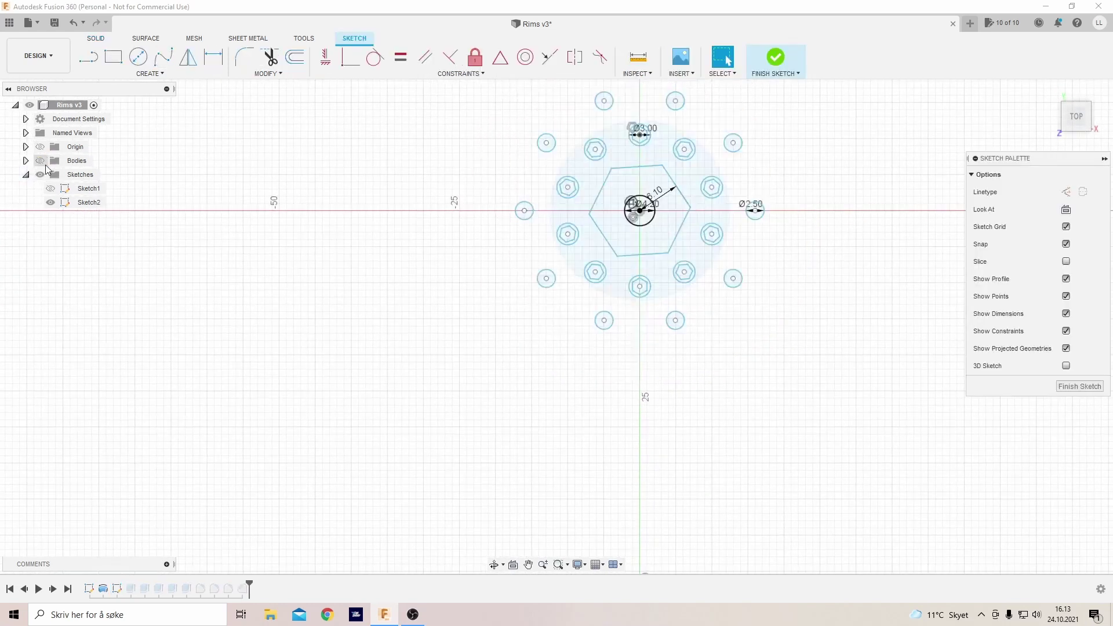
pyautogui.scroll(-2, 779, 408)
pyautogui.scroll(5, 747, 275)
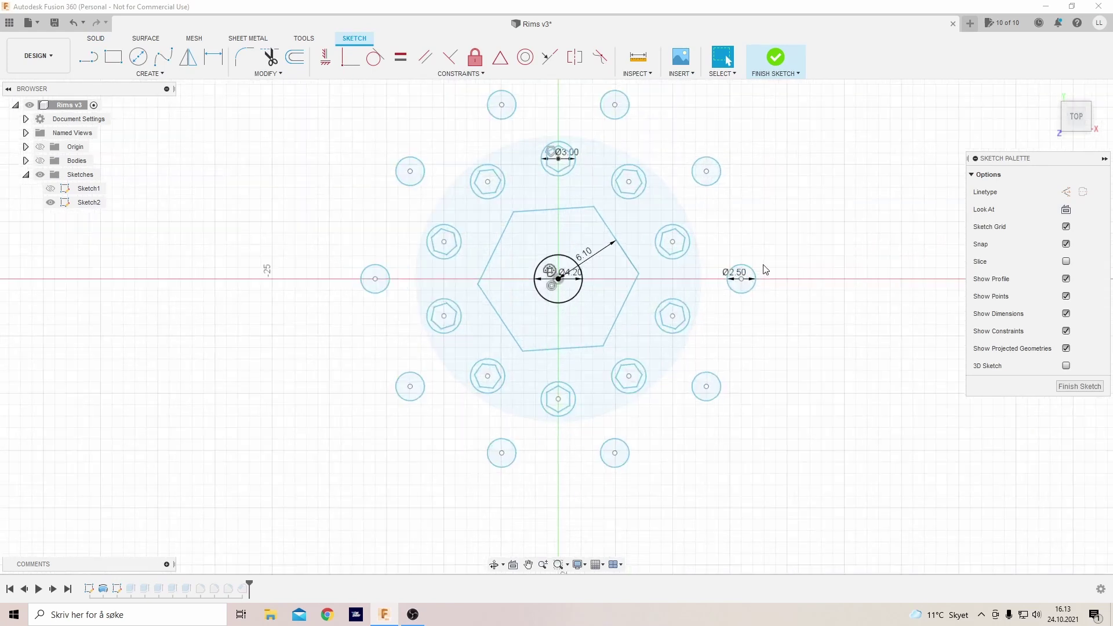
pyautogui.scroll(4, 733, 275)
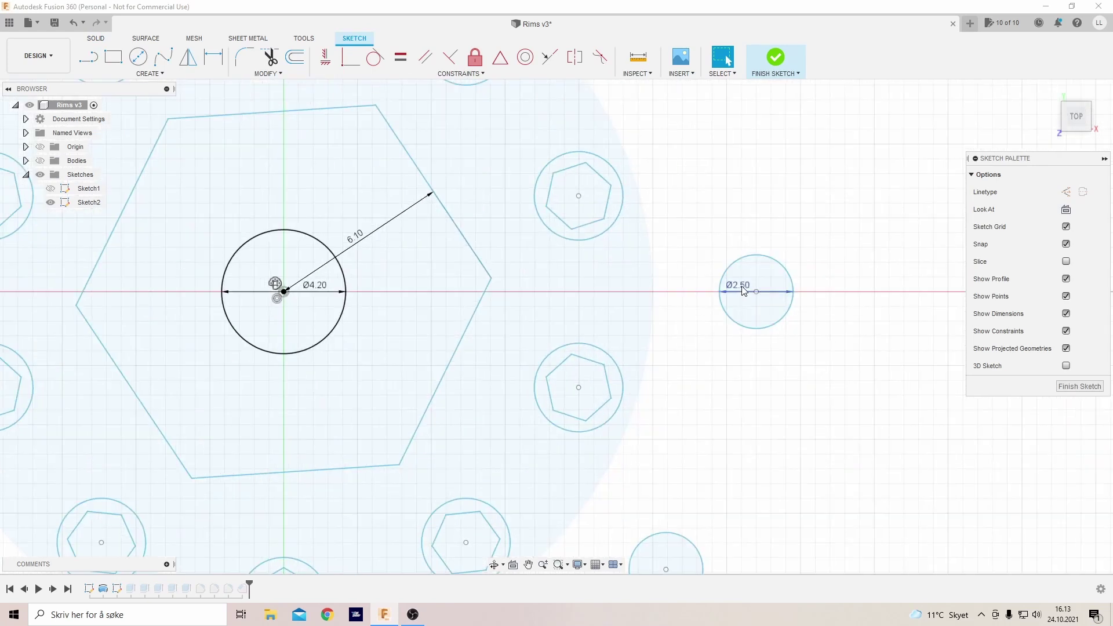
pyautogui.doubleClick(744, 288)
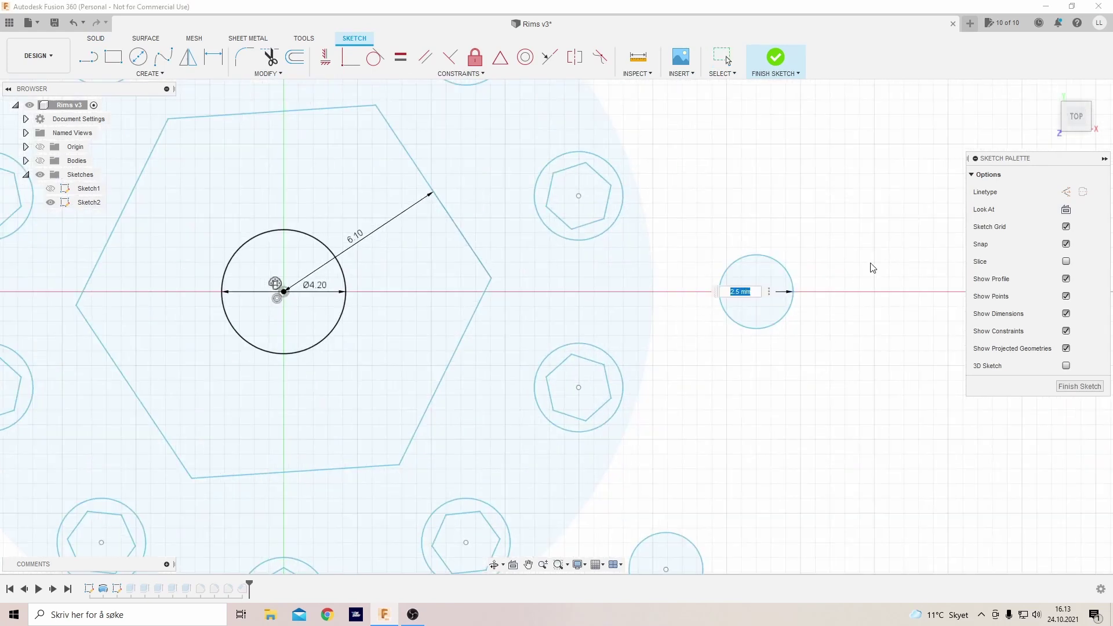
pyautogui.write('3')
pyautogui.press('Return')
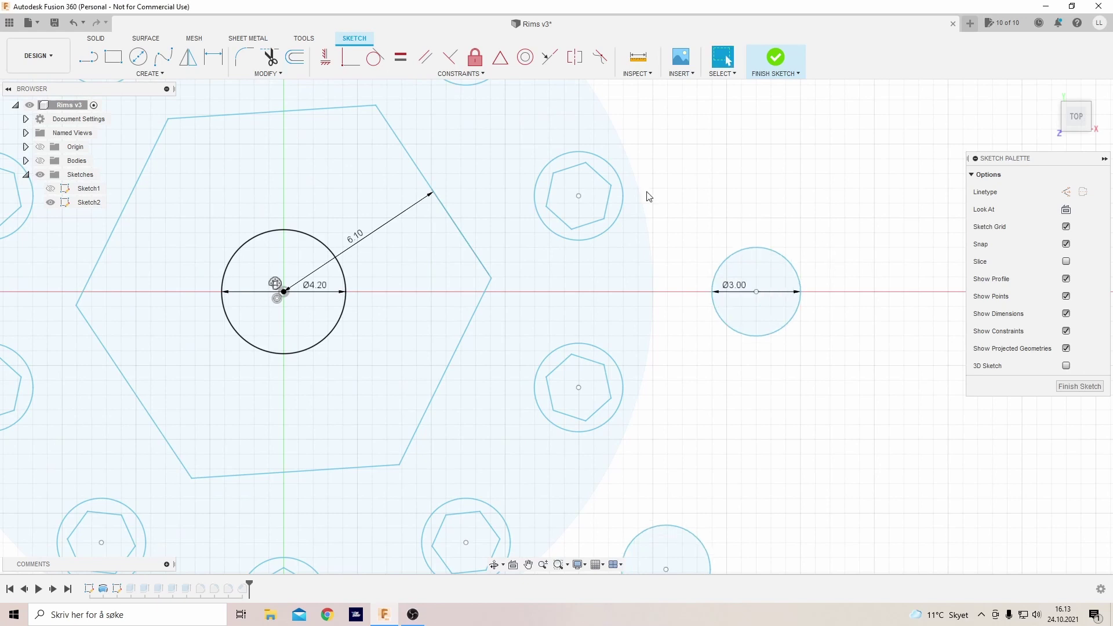
# Finish the hole sketch and show the rim's bodies again in an angled view from above
pyautogui.click(1079, 386)
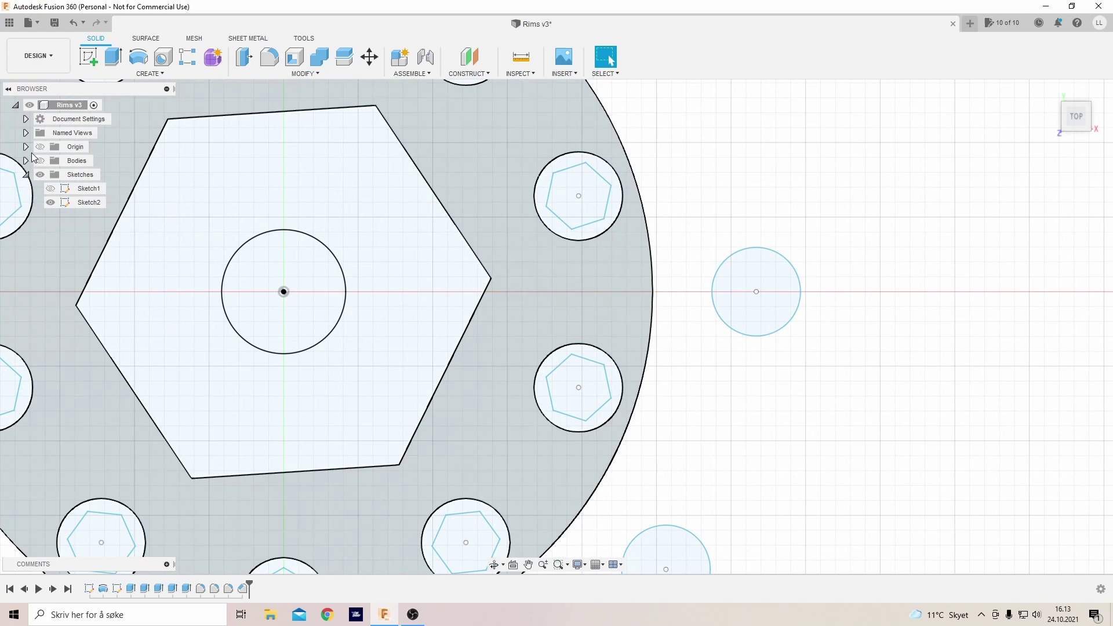
pyautogui.click(40, 161)
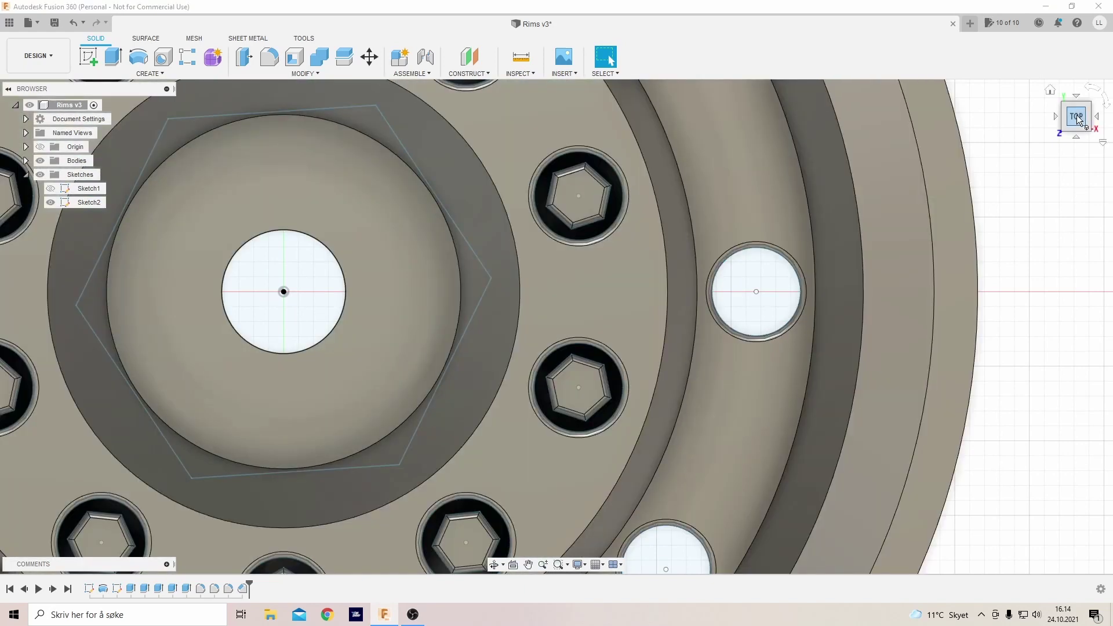
pyautogui.moveTo(1075, 119); pyautogui.dragTo(1073, 97)
pyautogui.scroll(-10, 1003, 308)
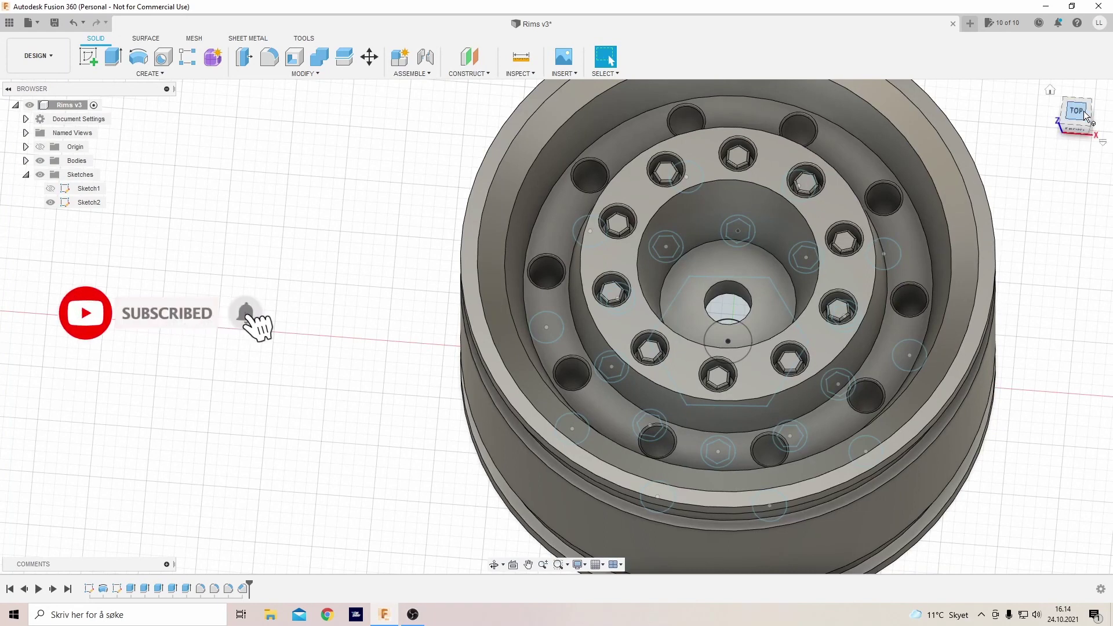
pyautogui.moveTo(1081, 116); pyautogui.dragTo(1049, 94)
pyautogui.scroll(-2, 322, 257)
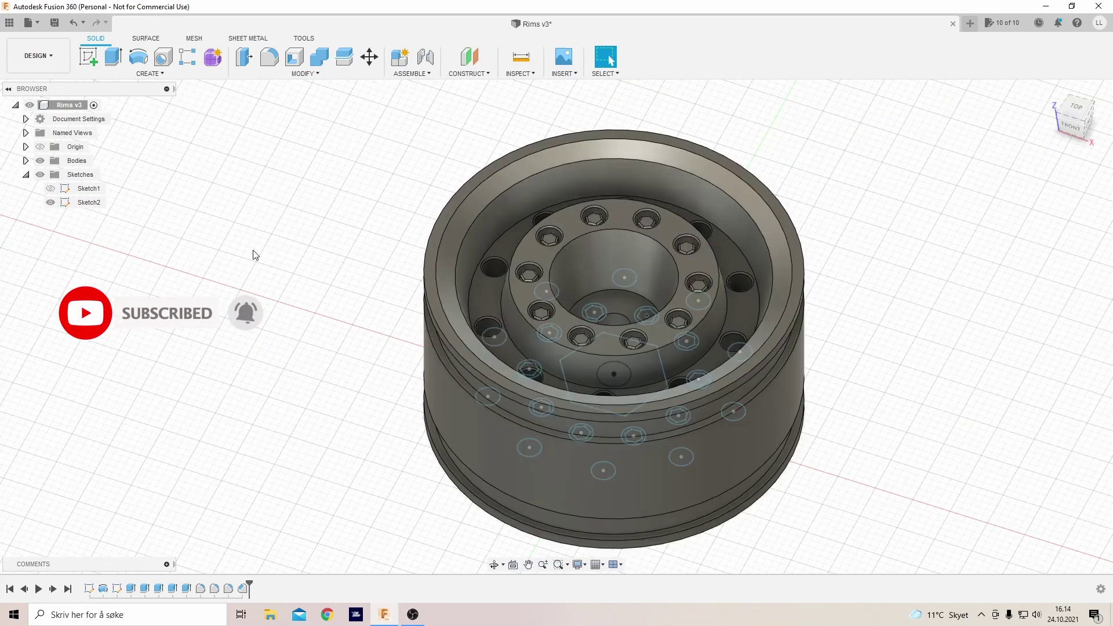
# Reopen Sketch2 with the bodies hidden and set the hub hexagon's centre-to-side distance to 6.2 mm
pyautogui.rightClick(73, 205)
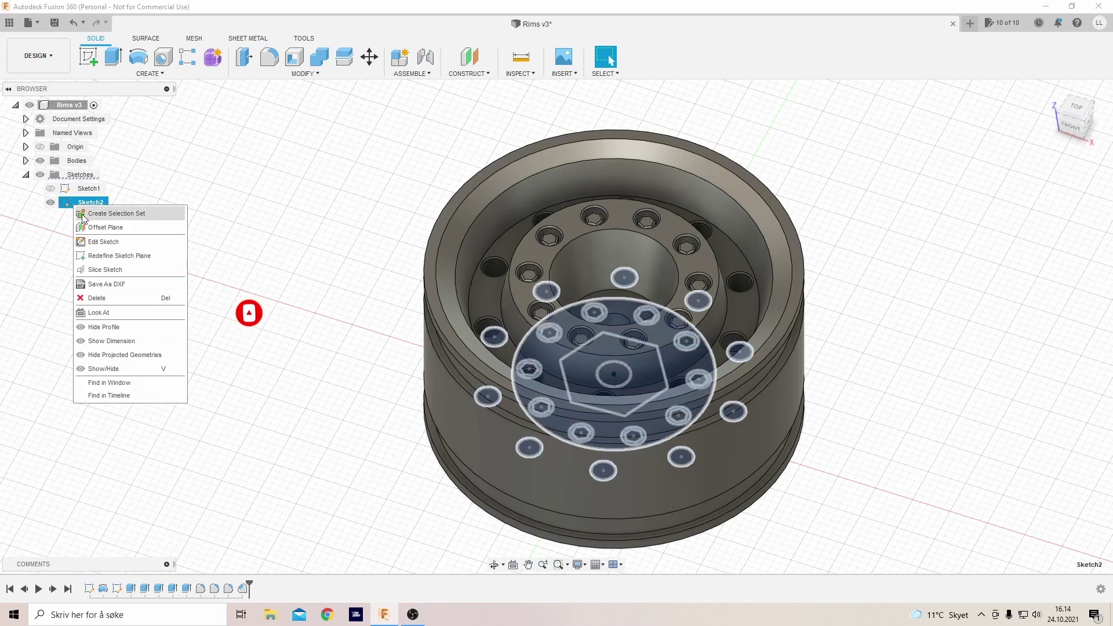
pyautogui.click(111, 246)
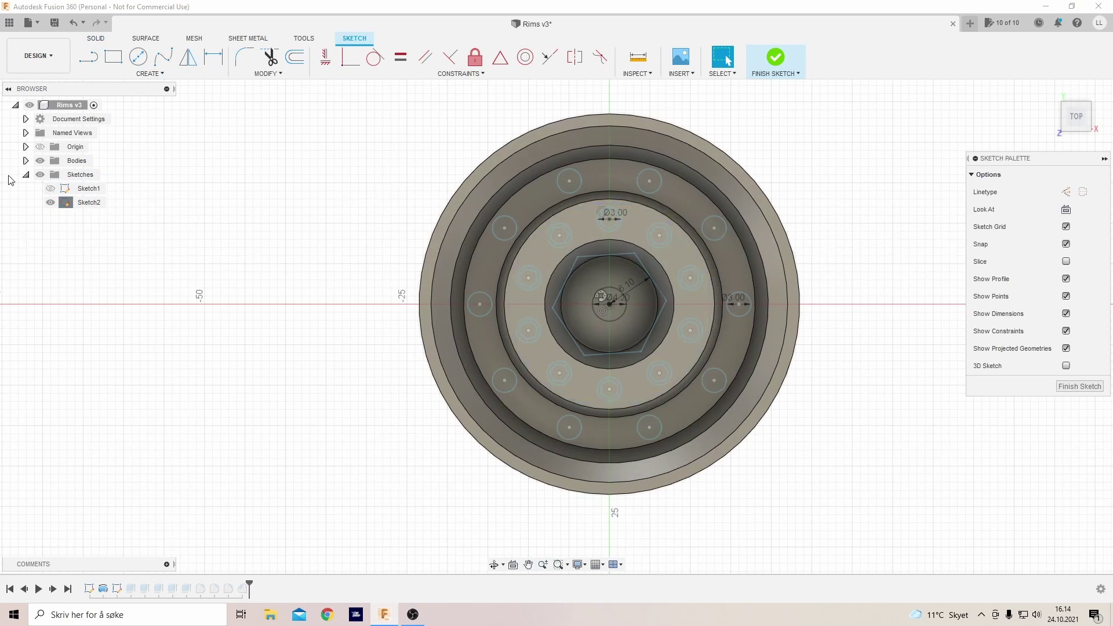
pyautogui.click(40, 161)
pyautogui.scroll(5, 597, 295)
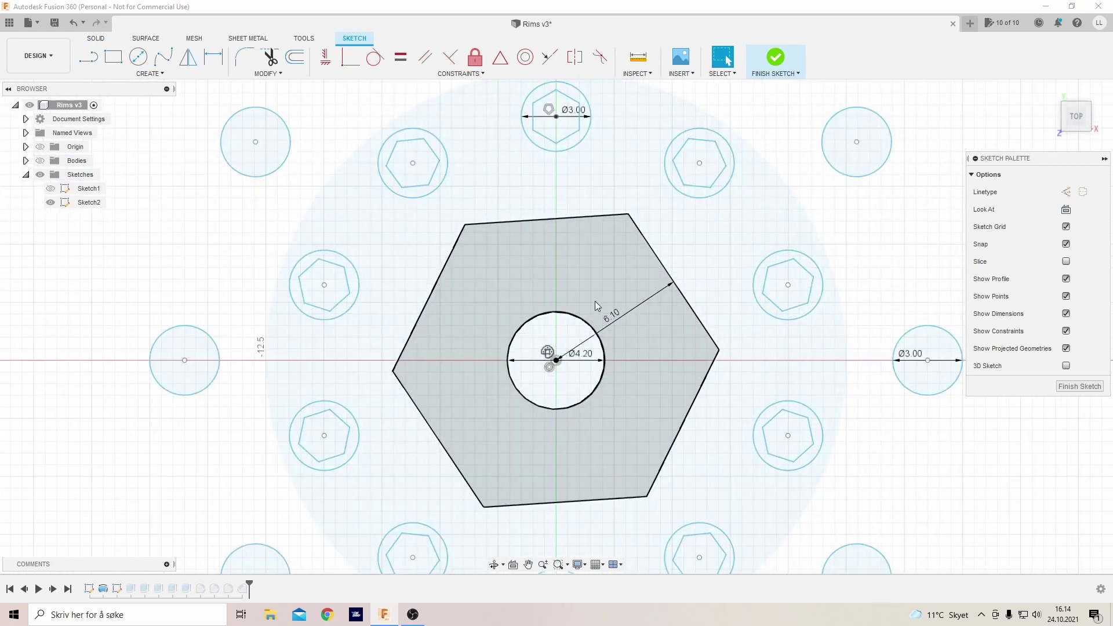
pyautogui.doubleClick(615, 318)
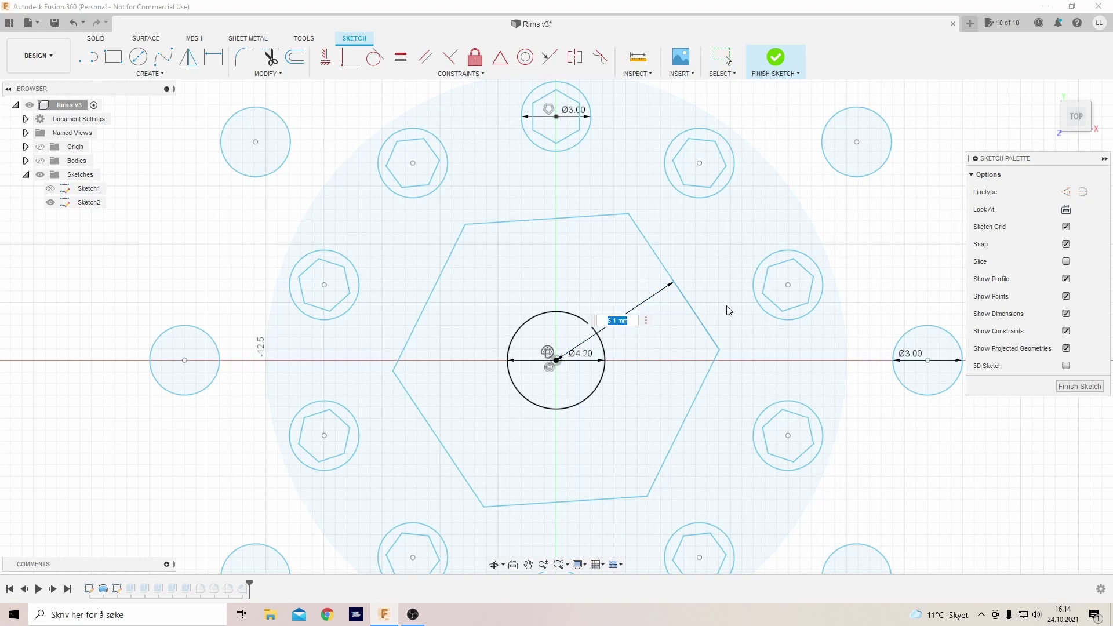
pyautogui.write('6,2')
pyautogui.press('Return')
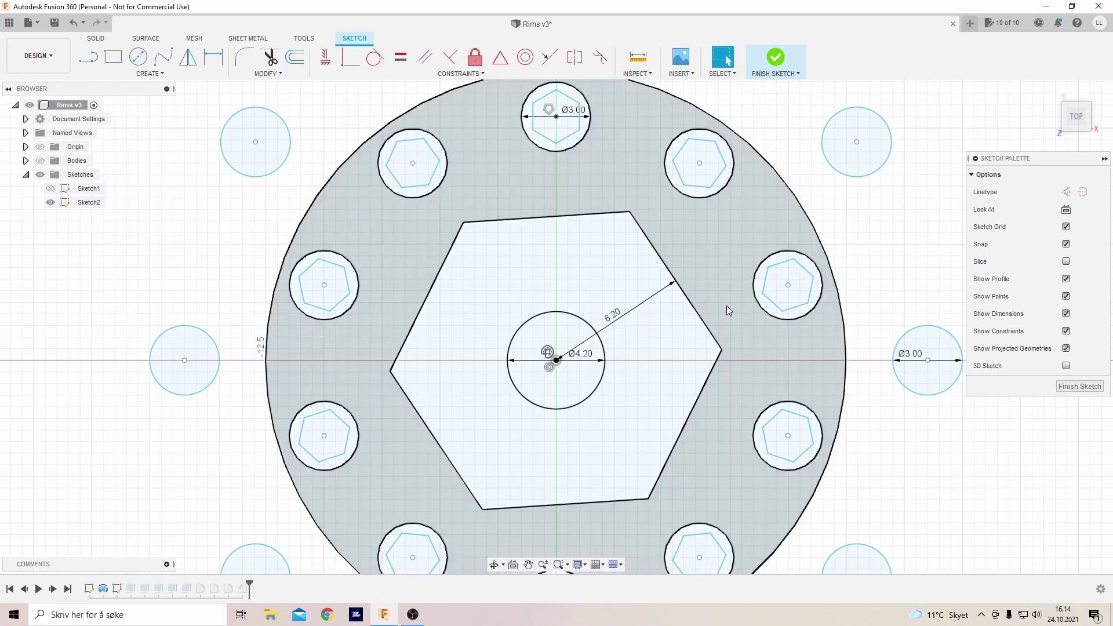
# Set the diameter of the central circle inside the hub hexagon to 4.3 mm
pyautogui.doubleClick(587, 359)
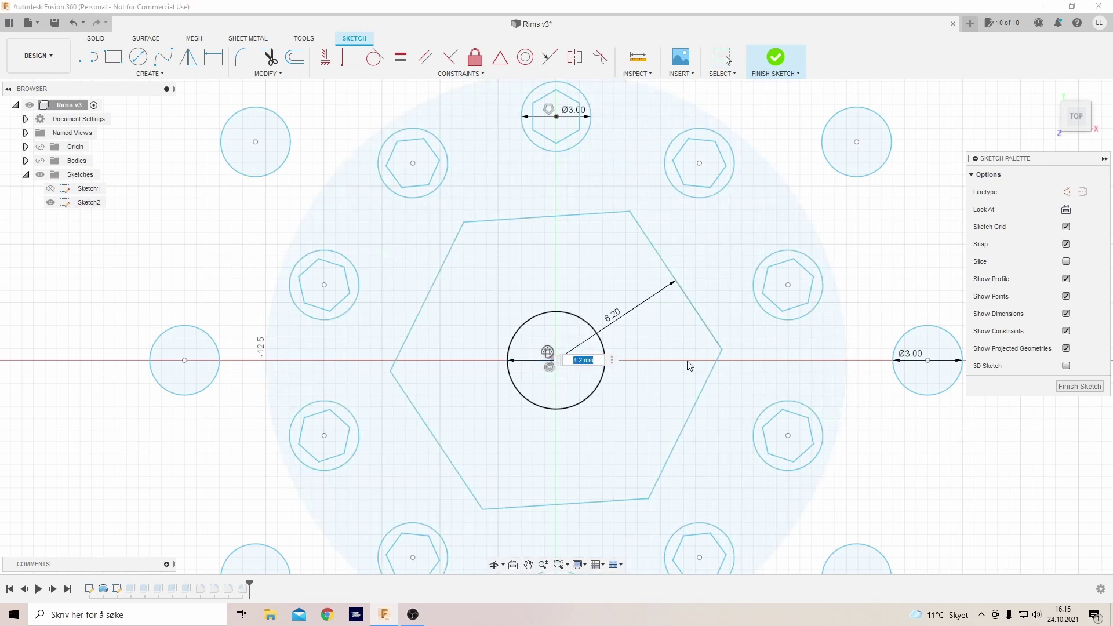
pyautogui.write('4,3')
pyautogui.press('Return')
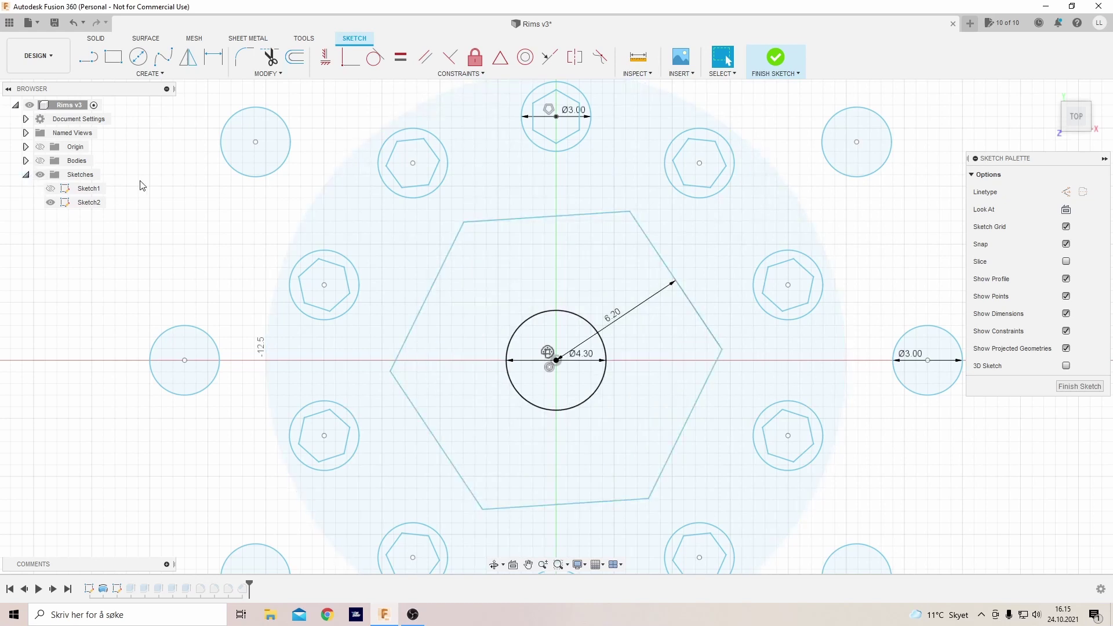
# Finish Sketch2, make the bodies visible again and view the whole rim at an angle
pyautogui.click(1071, 391)
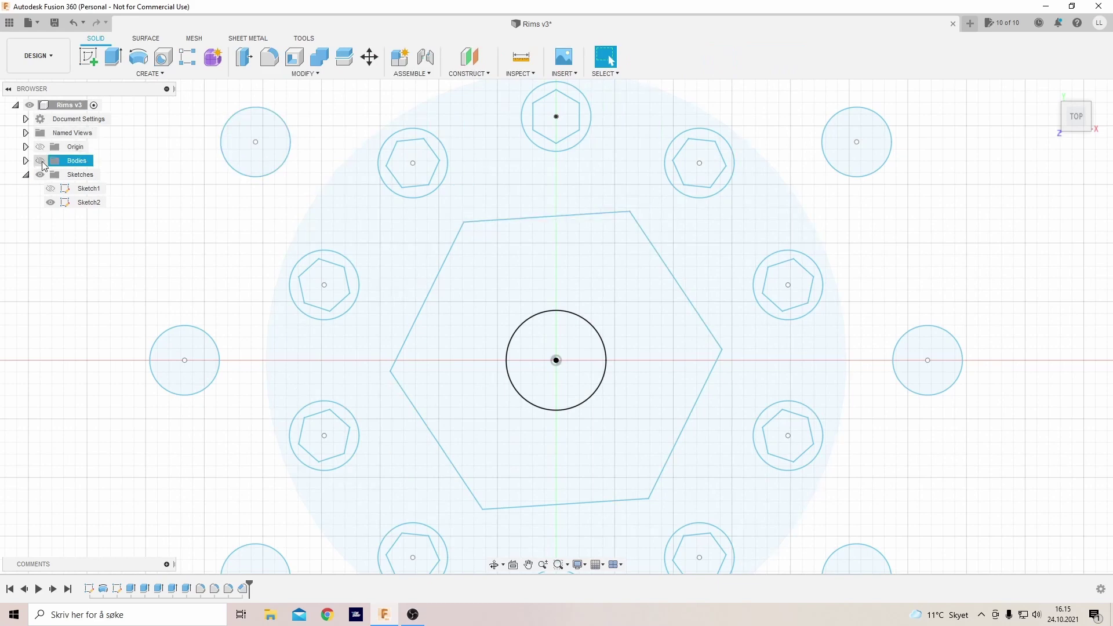
pyautogui.click(42, 161)
pyautogui.moveTo(1078, 121); pyautogui.dragTo(1066, 96)
pyautogui.scroll(-4, 934, 325)
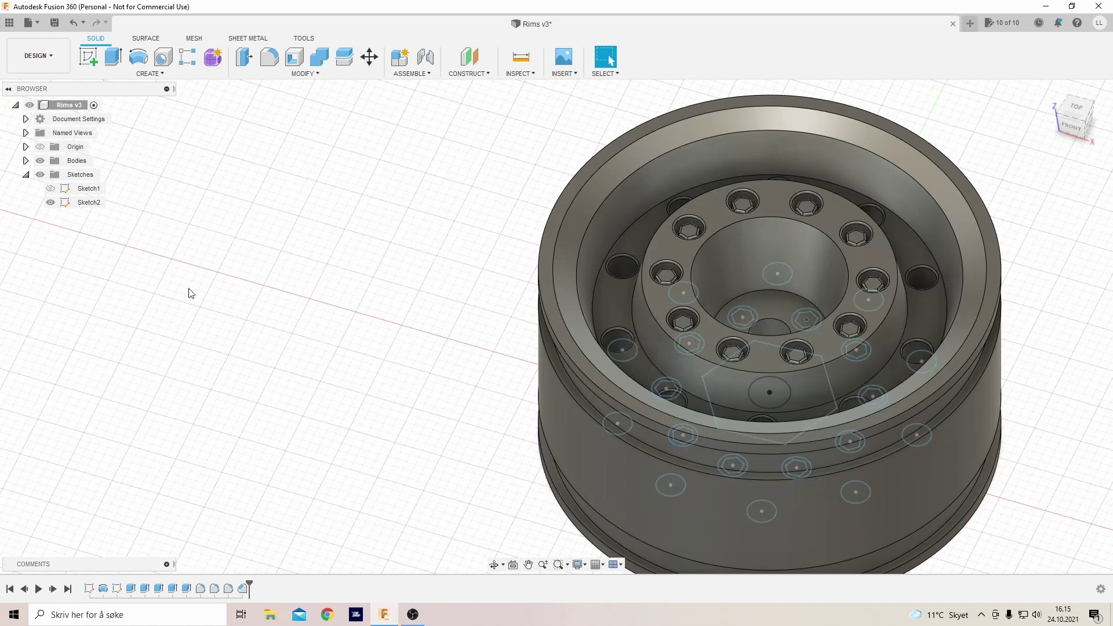
pyautogui.scroll(-3, 176, 287)
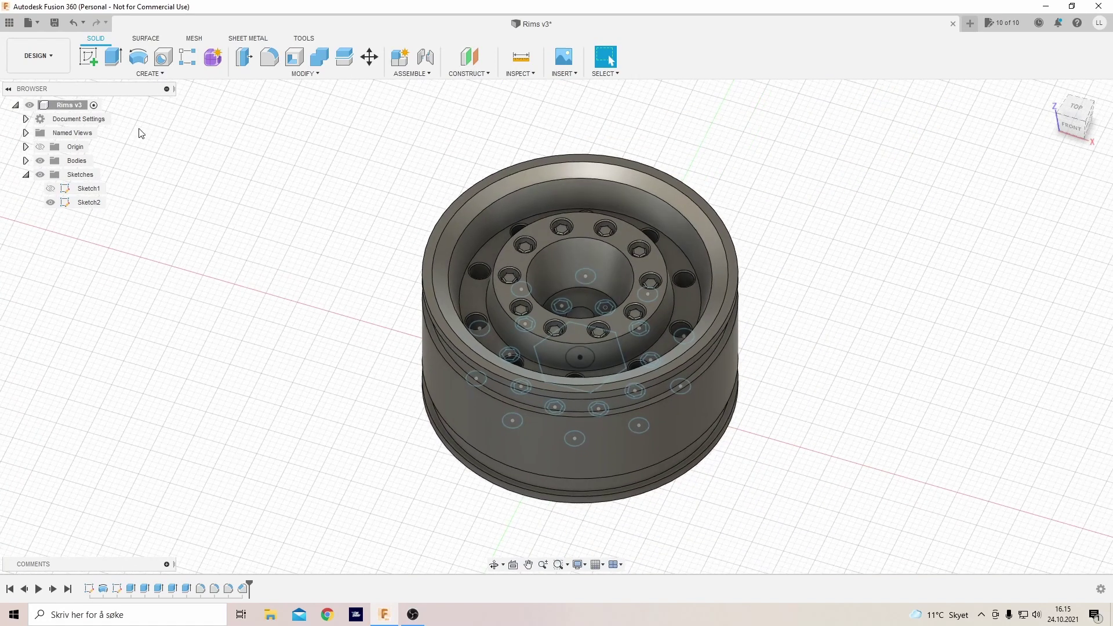
# Fillet six circular front edges on the hub face, hub base, channel, bevelled lip and hub bore by 0.5 mm, and hide Sketch2
pyautogui.click(269, 56)
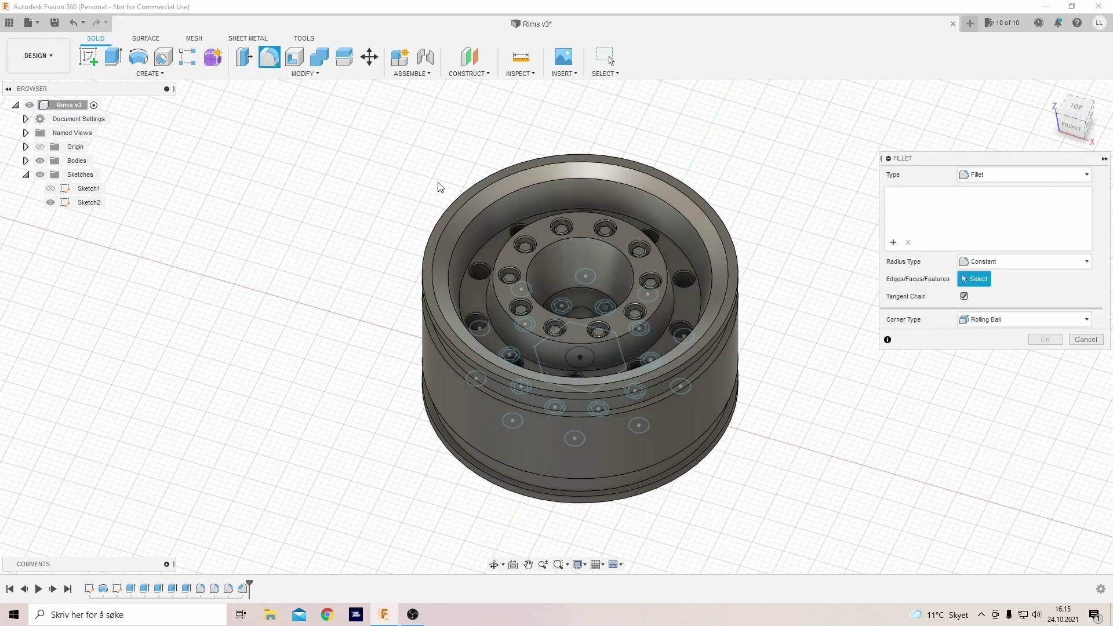
pyautogui.click(498, 302)
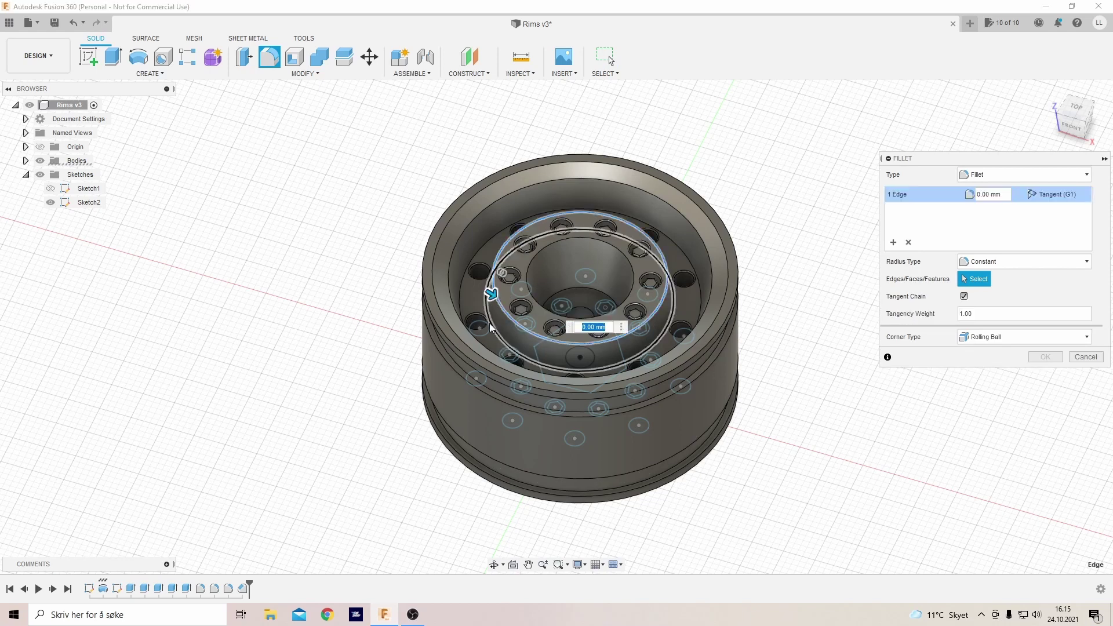
pyautogui.click(497, 335)
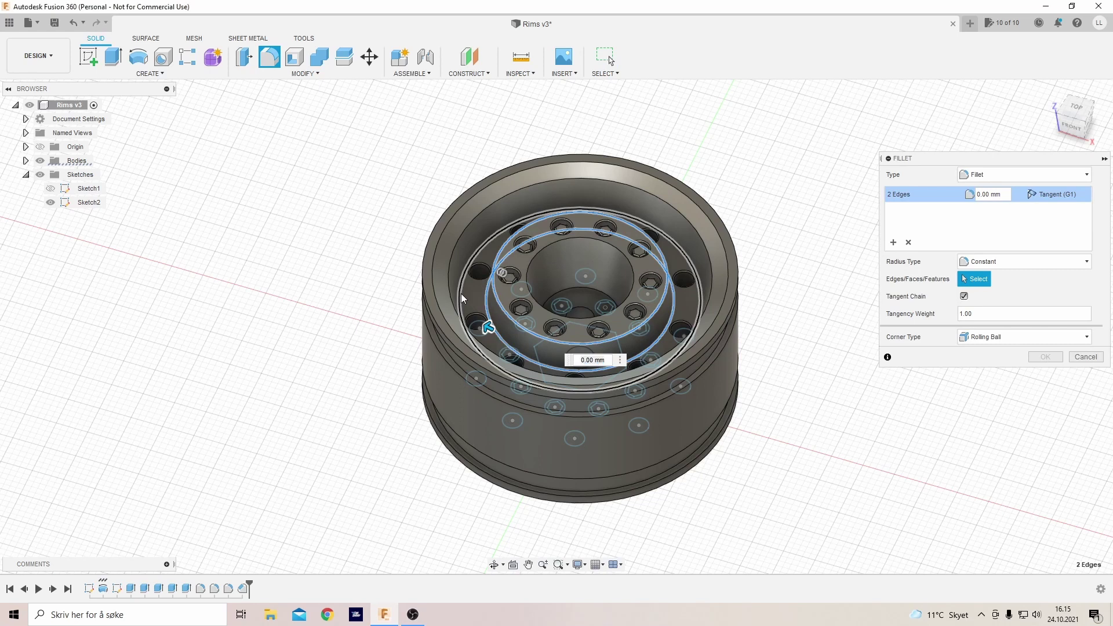
pyautogui.click(461, 294)
pyautogui.click(449, 282)
pyautogui.click(433, 260)
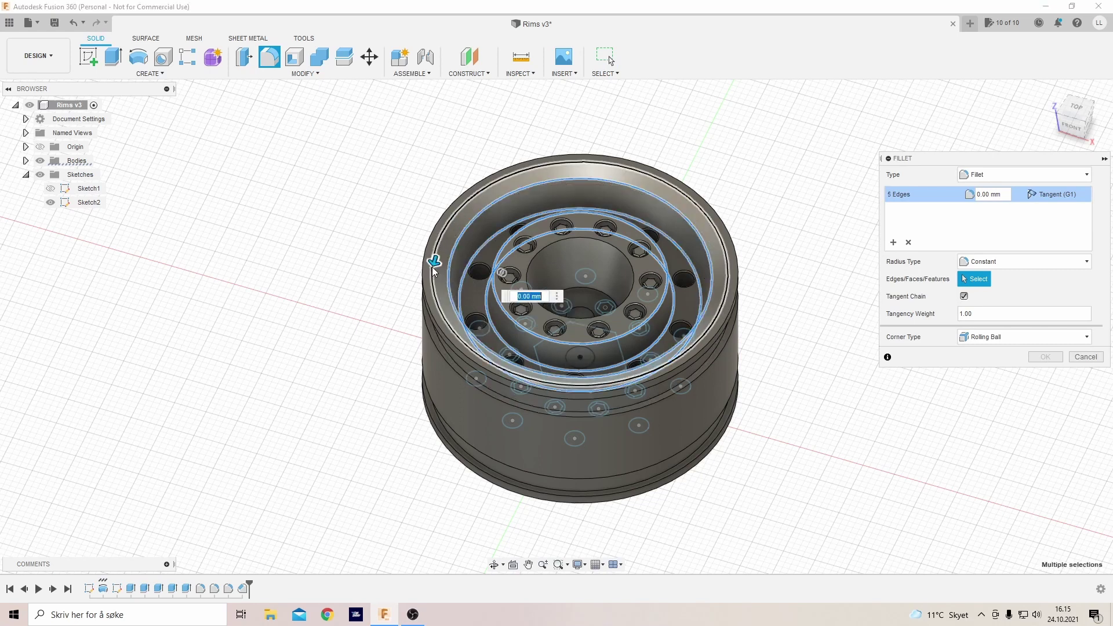
pyautogui.write('0.5')
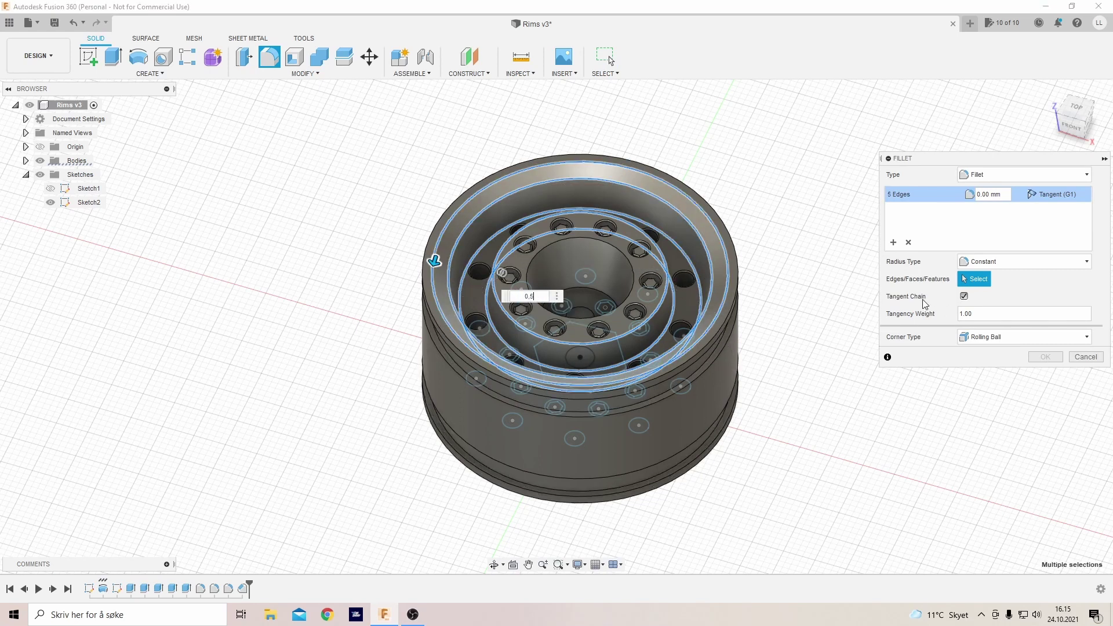
pyautogui.scroll(5, 610, 229)
pyautogui.click(618, 228)
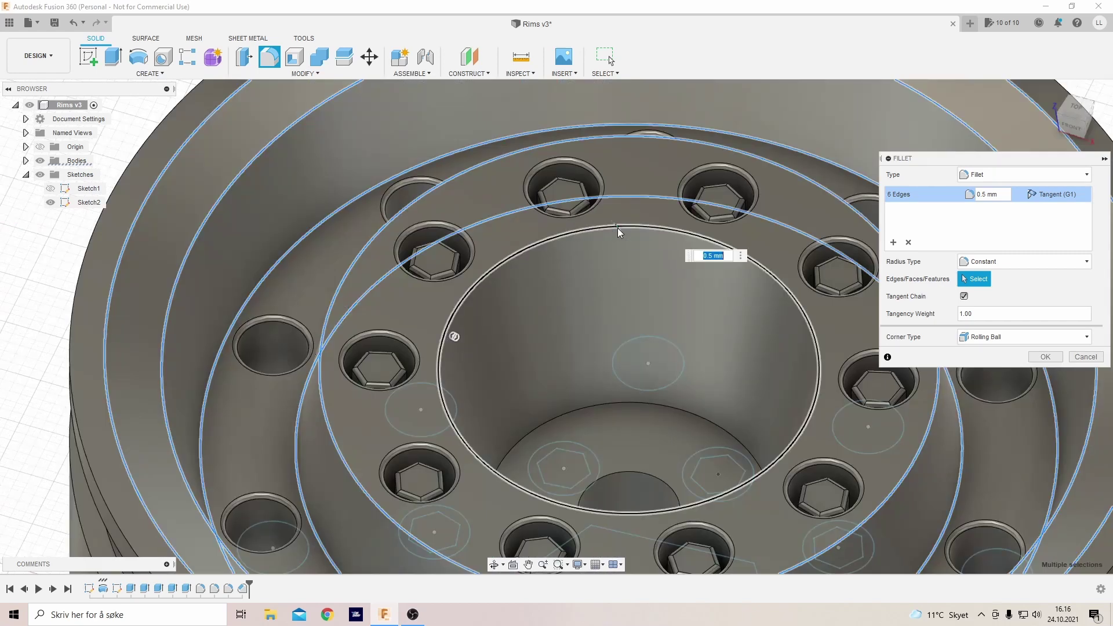
pyautogui.scroll(-8, 664, 428)
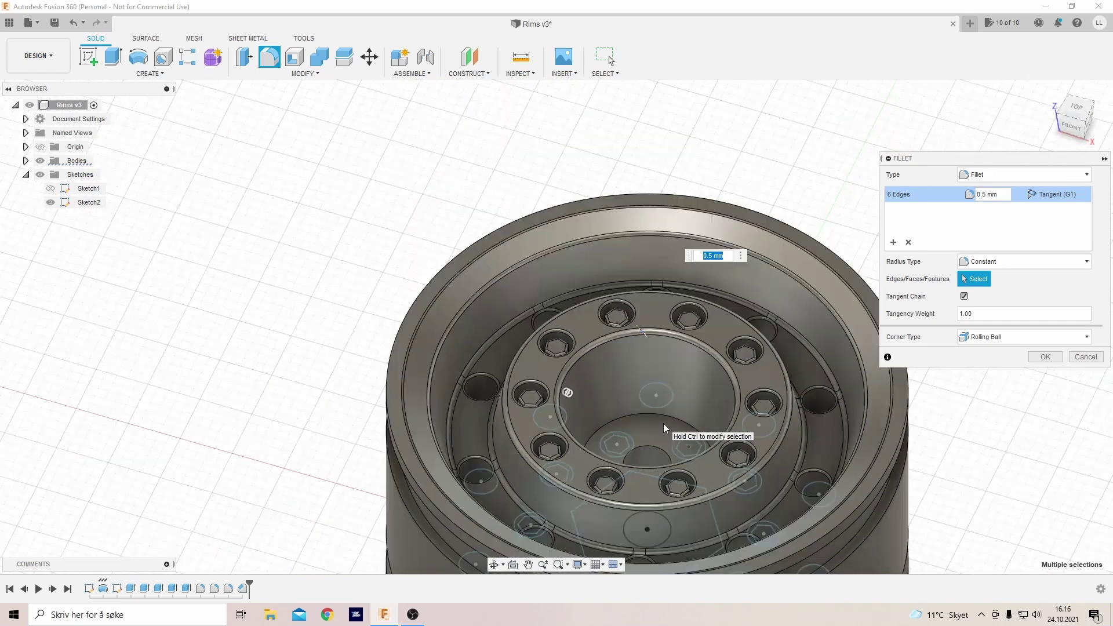
pyautogui.middleClick(393, 128)
pyautogui.middleClick(394, 128)
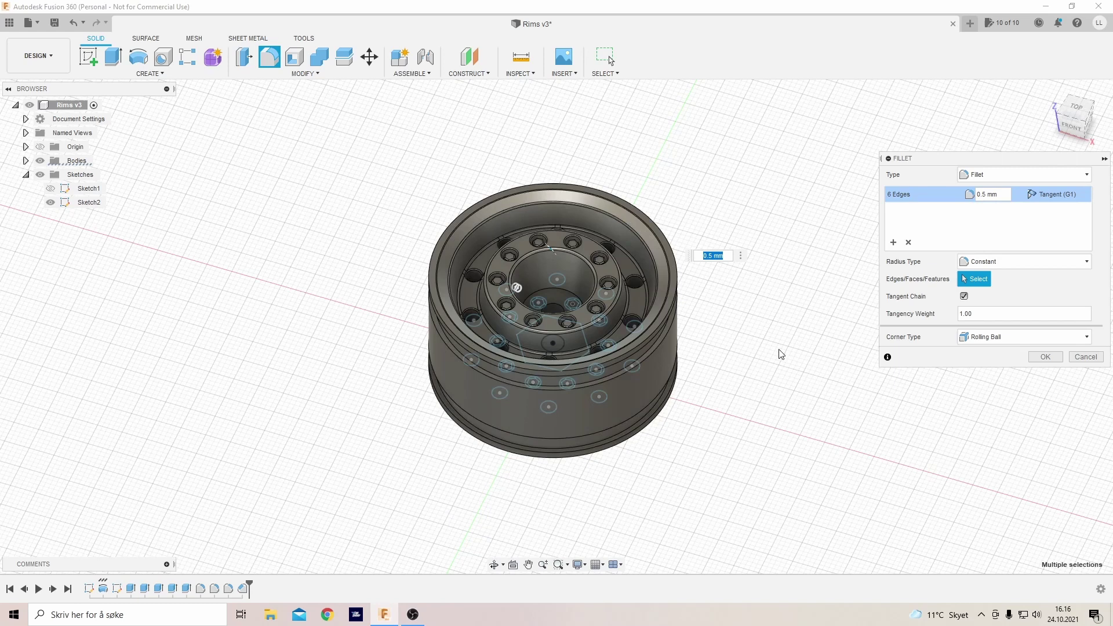
pyautogui.click(1038, 358)
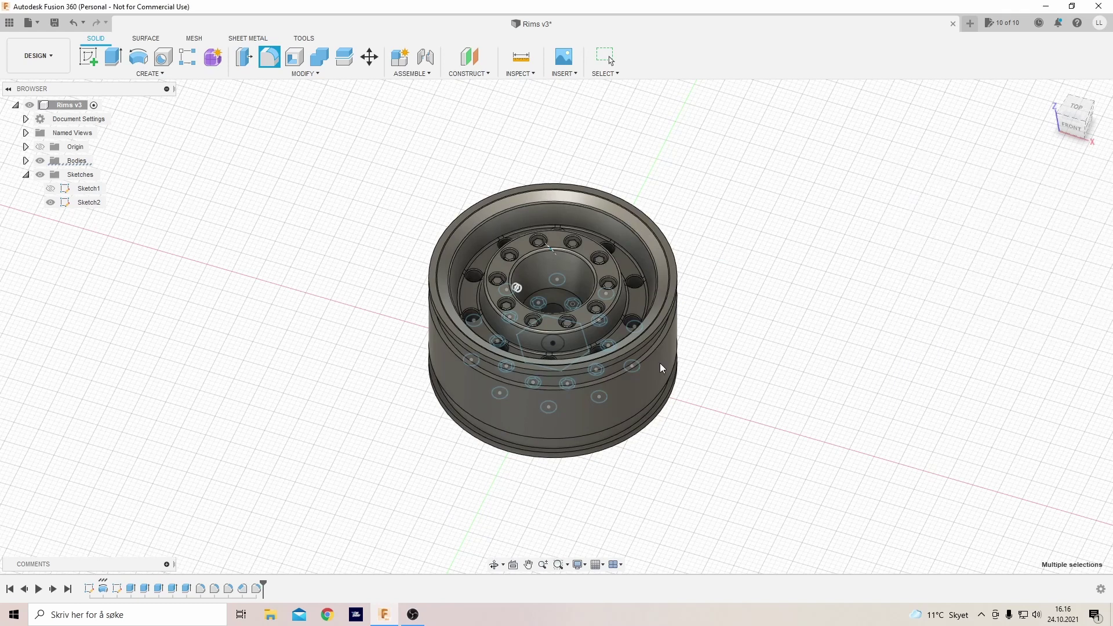
pyautogui.click(51, 202)
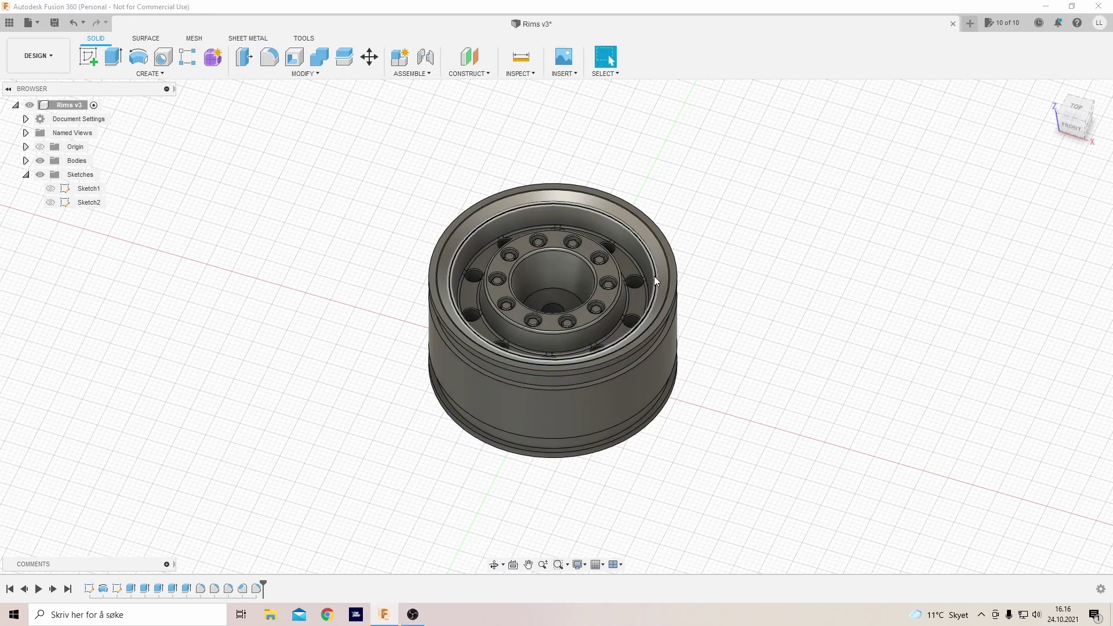